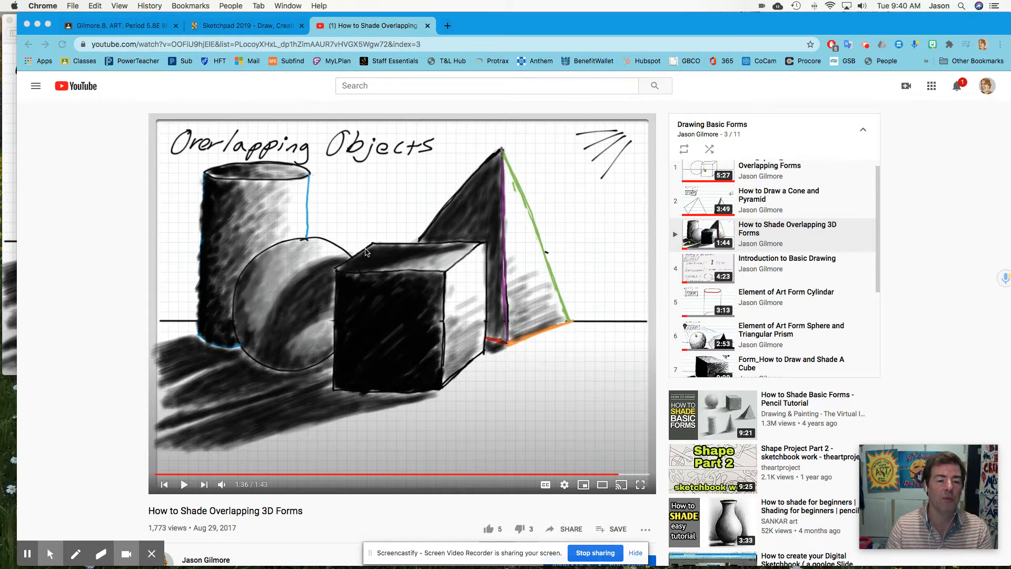
Switch to the Sketchpad canvas and draw a straight 2 px horizon line across the full width of the page.
{"action": "left_click", "coordinate": [267, 27]}
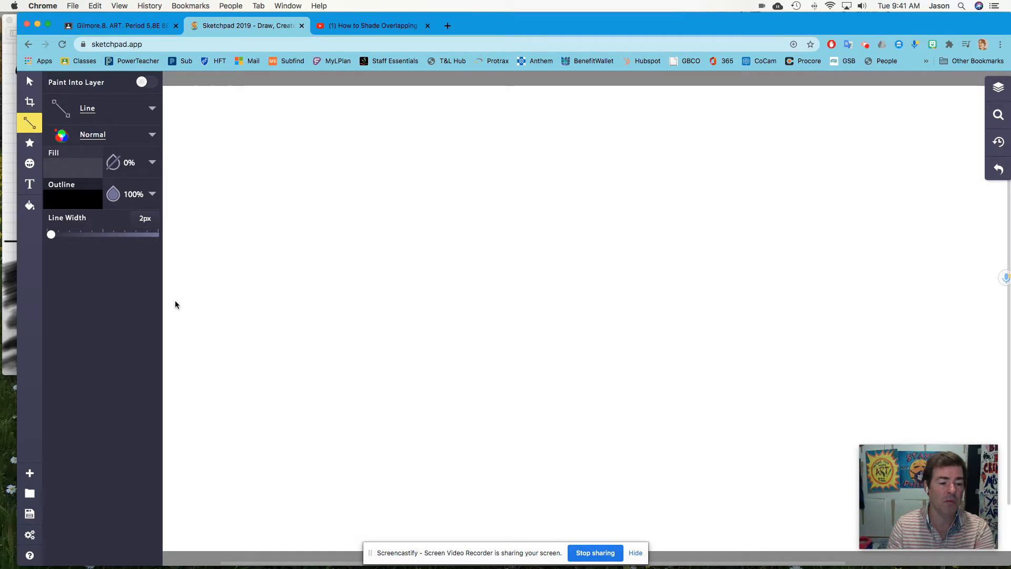
{"action": "mouse_move", "coordinate": [169, 288]}
{"action": "left_mouse_down"}
{"action": "mouse_move", "coordinate": [421, 296]}
{"action": "mouse_move", "coordinate": [908, 276]}
{"action": "mouse_move", "coordinate": [985, 286]}
{"action": "left_mouse_up"}
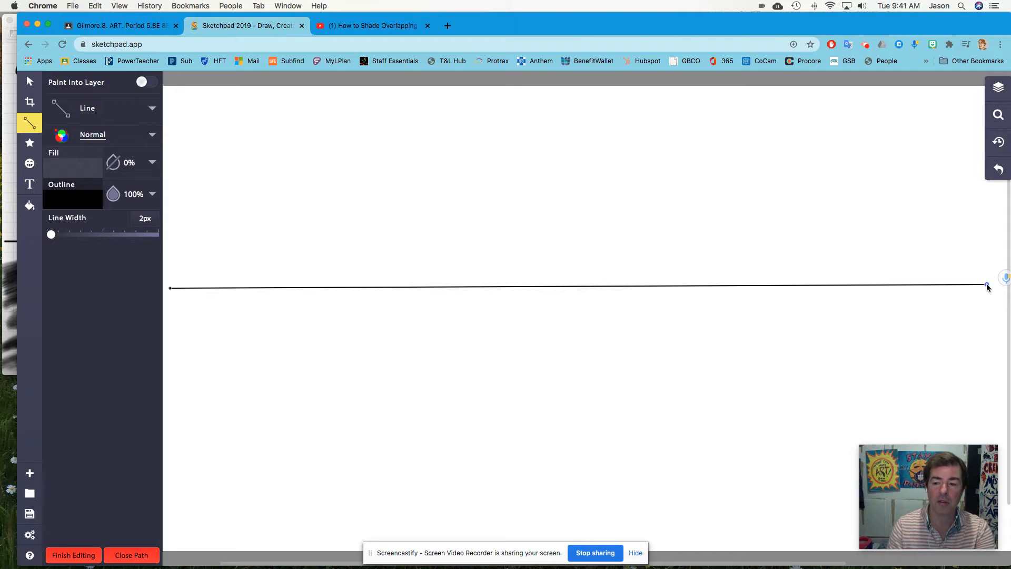
{"action": "left_click", "coordinate": [81, 557]}
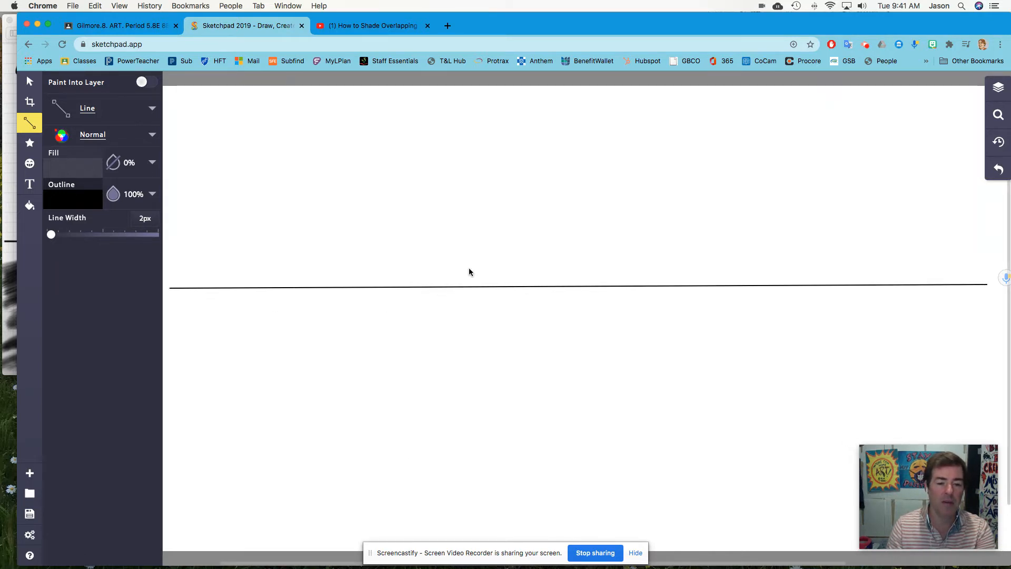
Check the overlapping-forms reference drawing, return to Sketchpad and draw a vertical line crossing the left part of the horizon for the cylinder's side.
{"action": "left_click", "coordinate": [369, 26]}
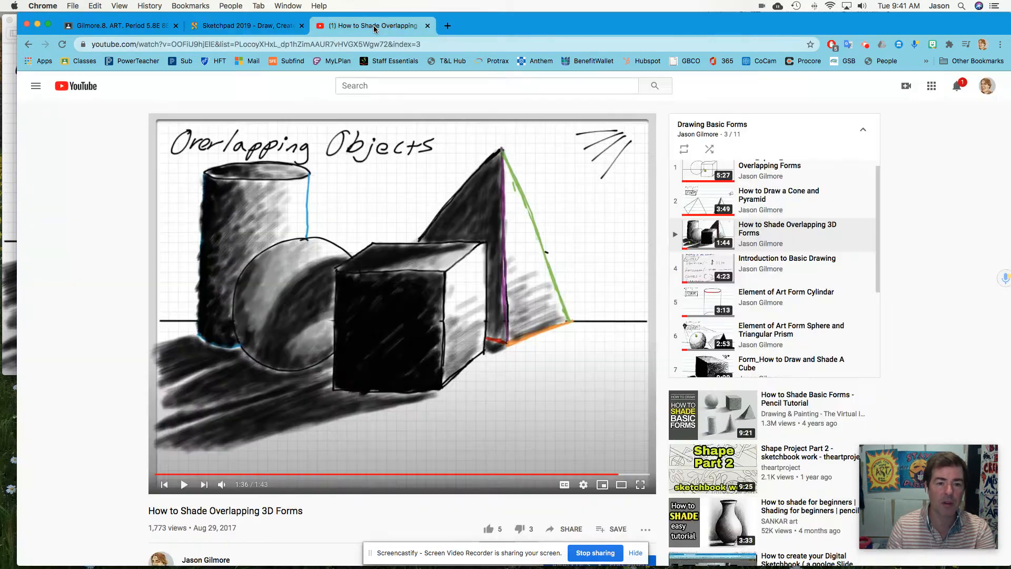
{"action": "left_click", "coordinate": [239, 24]}
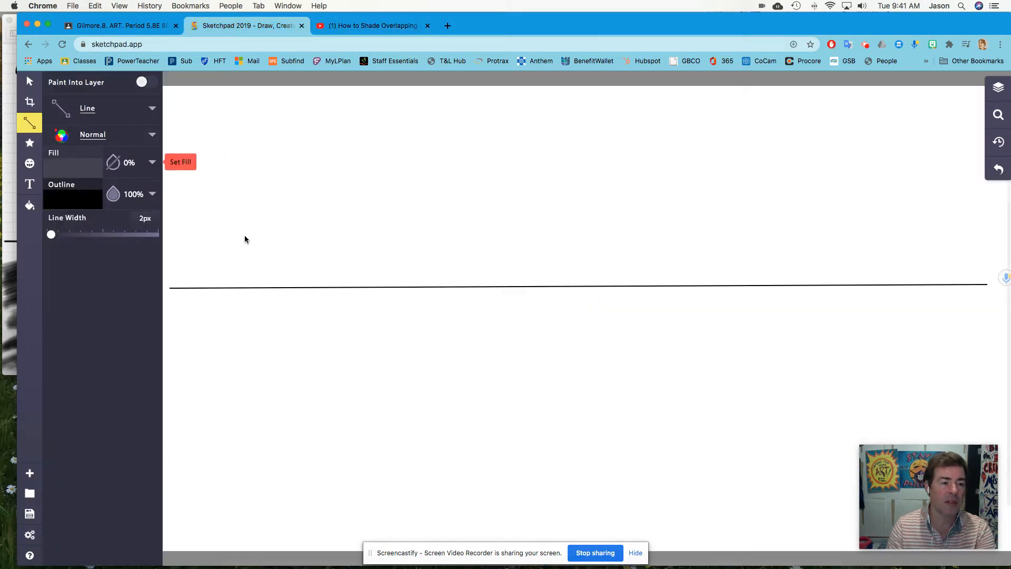
{"action": "left_click", "coordinate": [229, 195]}
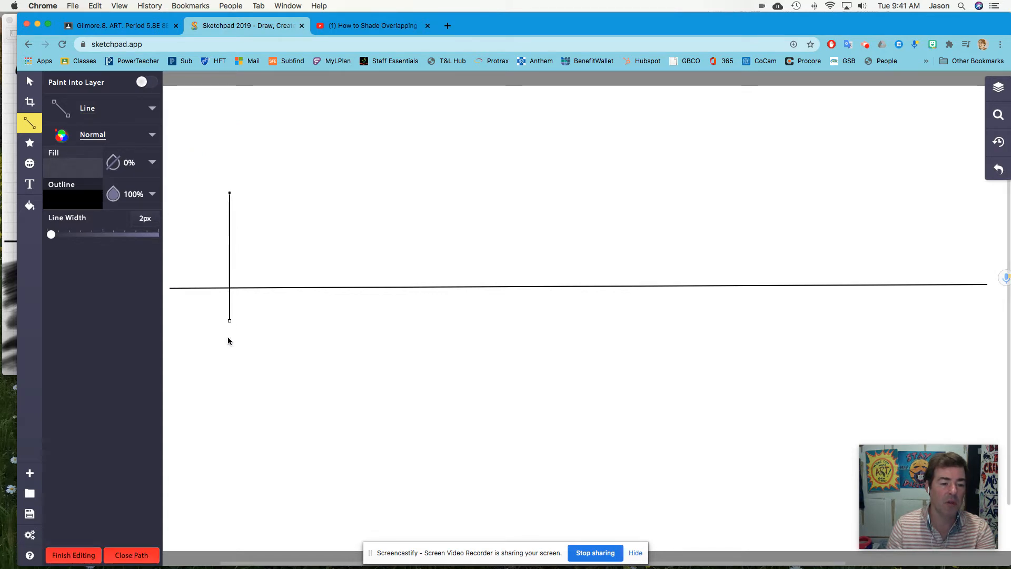
{"action": "left_click", "coordinate": [226, 377]}
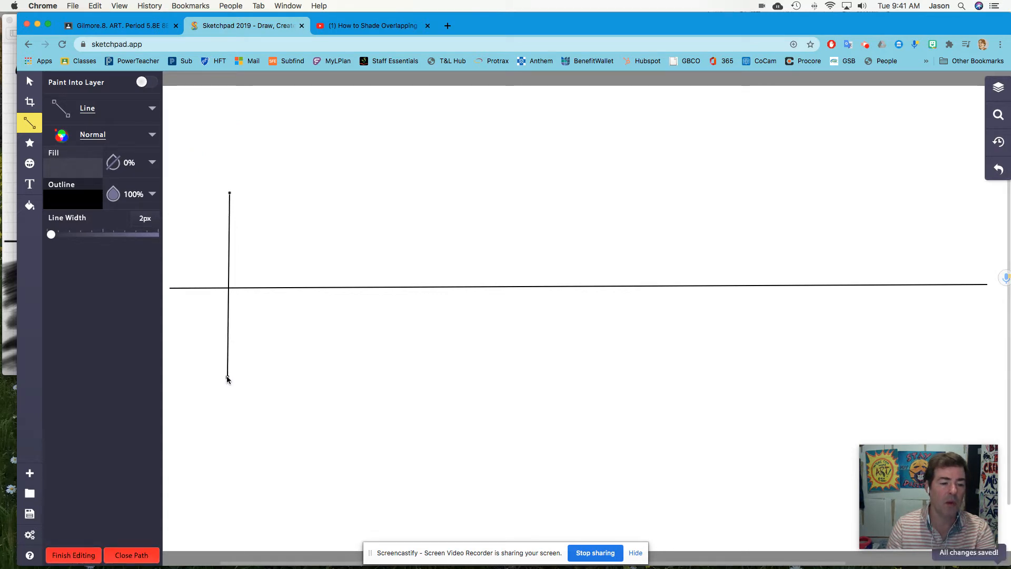
{"action": "left_click", "coordinate": [78, 555]}
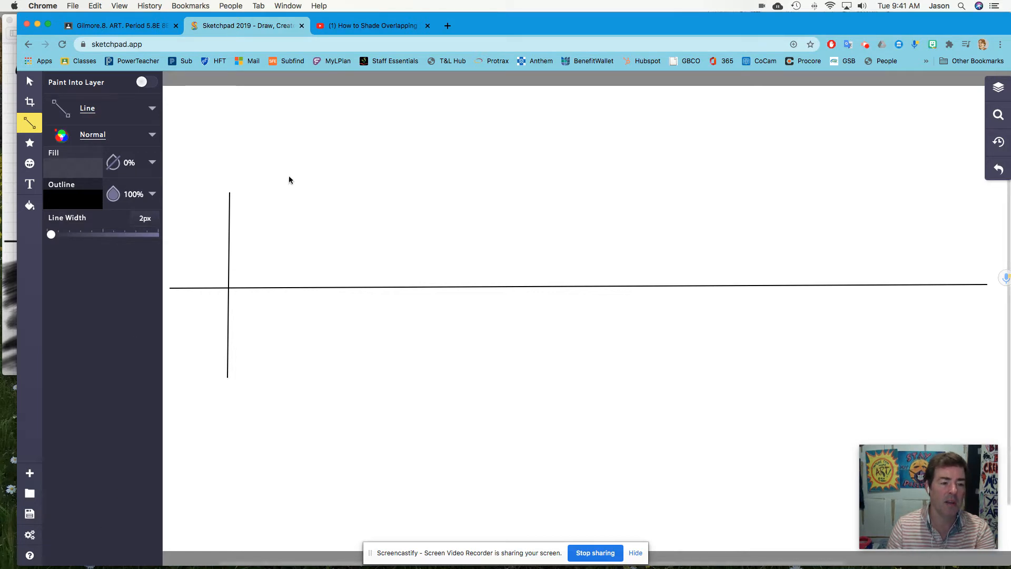
Duplicate the vertical line and move the copy to the right, level with the original, as the cylinder's other side.
{"action": "left_click", "coordinate": [29, 81]}
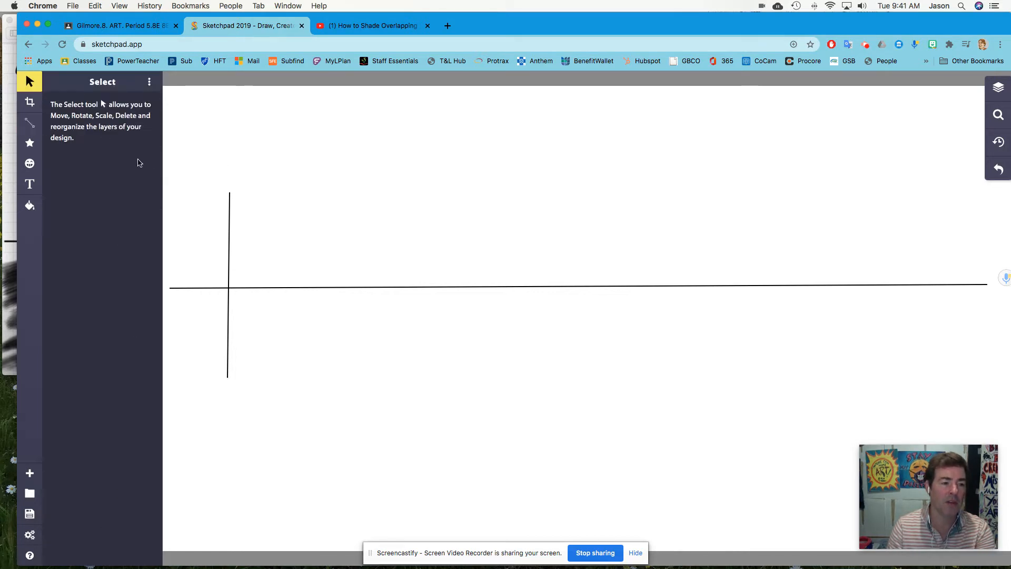
{"action": "left_click", "coordinate": [229, 211]}
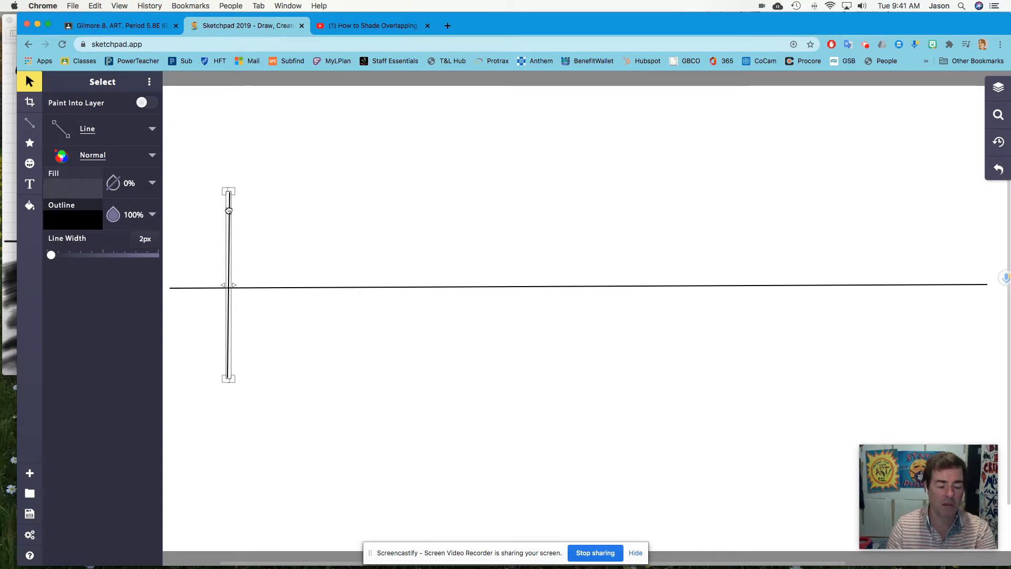
{"action": "key", "text": "super+v"}
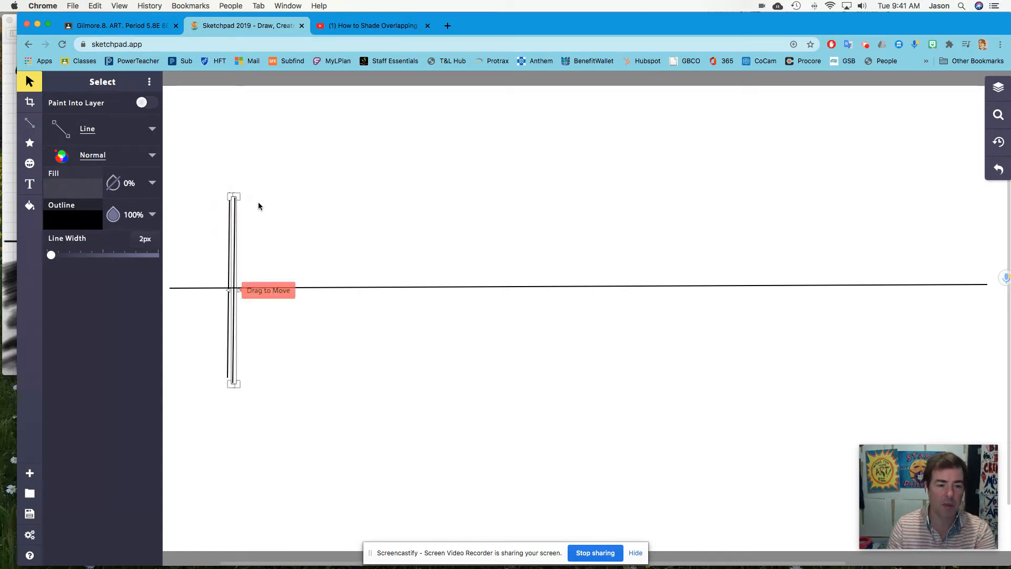
{"action": "left_click_drag", "start_coordinate": [242, 208], "coordinate": [329, 203]}
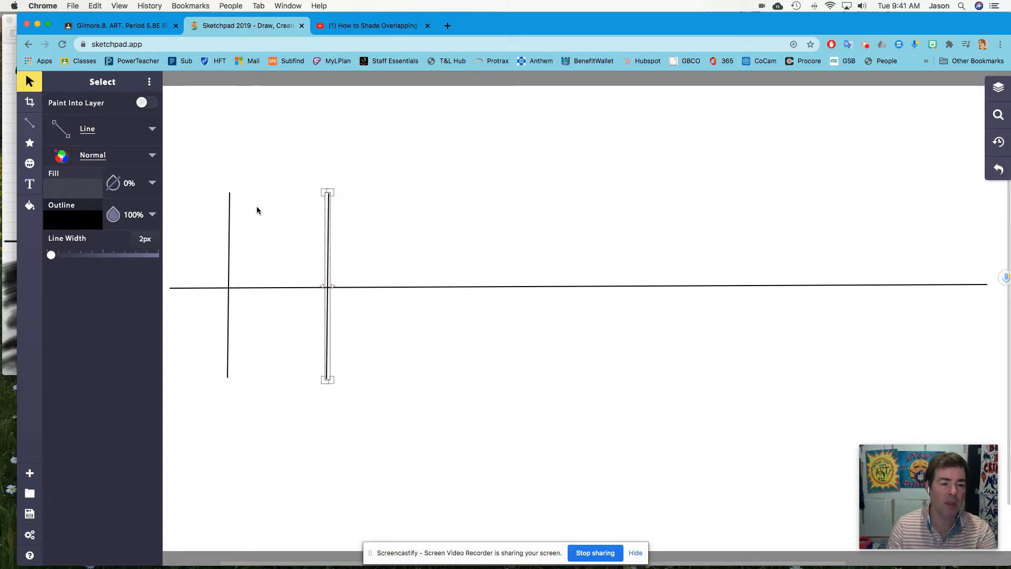
Change the copied line to Pencil style, deselect it and switch to the Pencil tool for freehand drawing.
{"action": "left_click", "coordinate": [62, 131]}
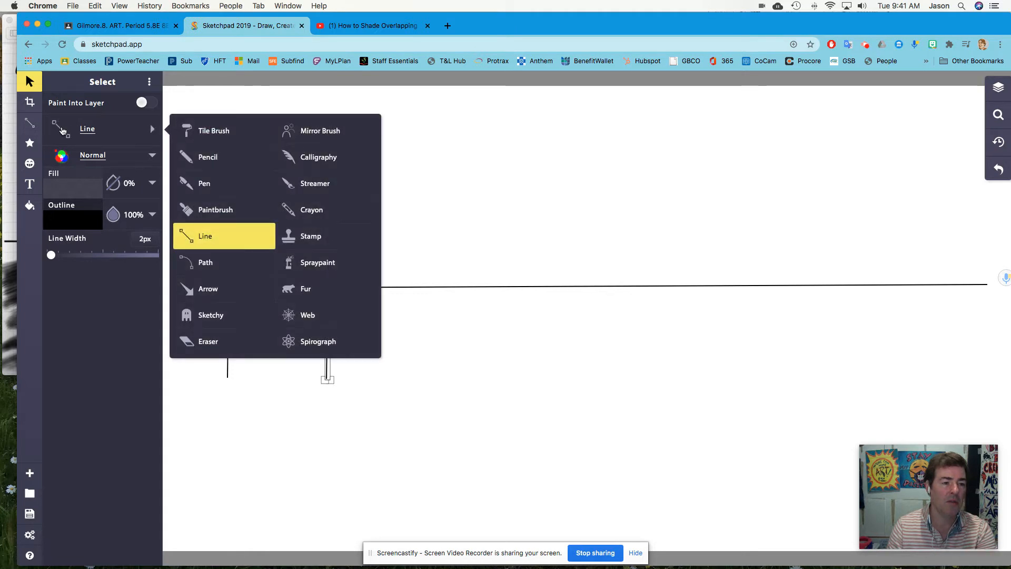
{"action": "left_click", "coordinate": [198, 157]}
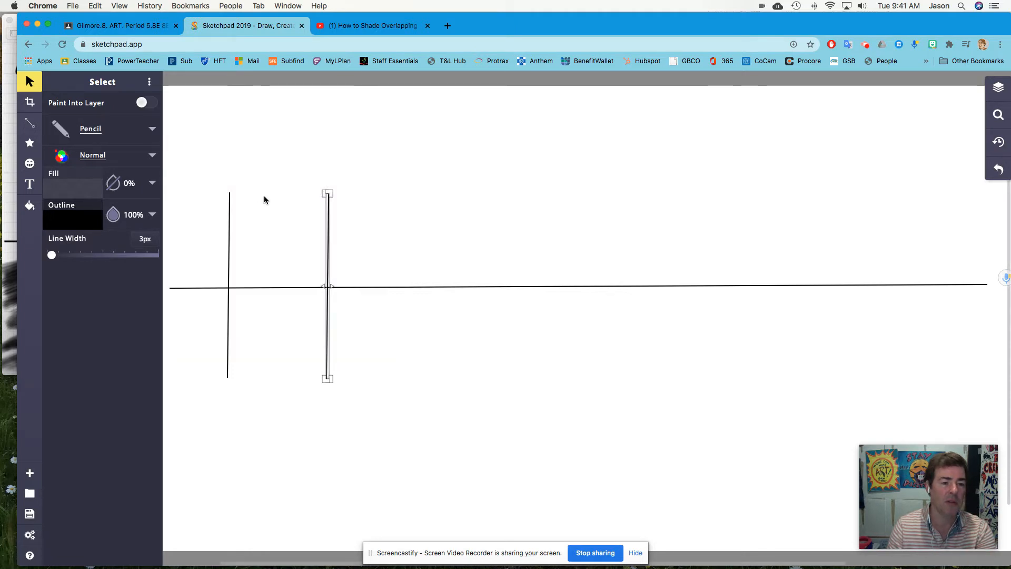
{"action": "left_click", "coordinate": [234, 136]}
{"action": "left_click", "coordinate": [34, 128]}
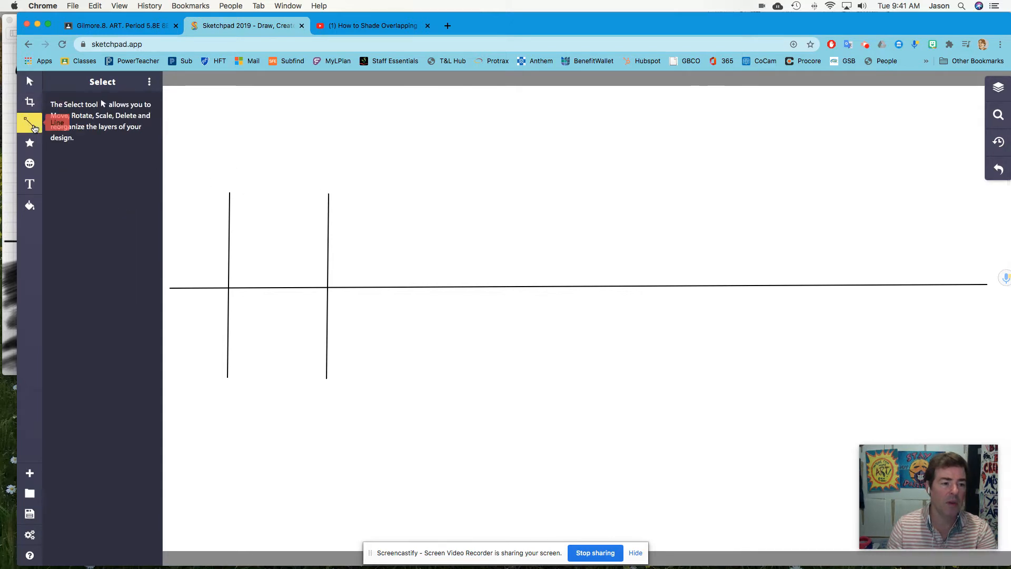
{"action": "left_click", "coordinate": [153, 108]}
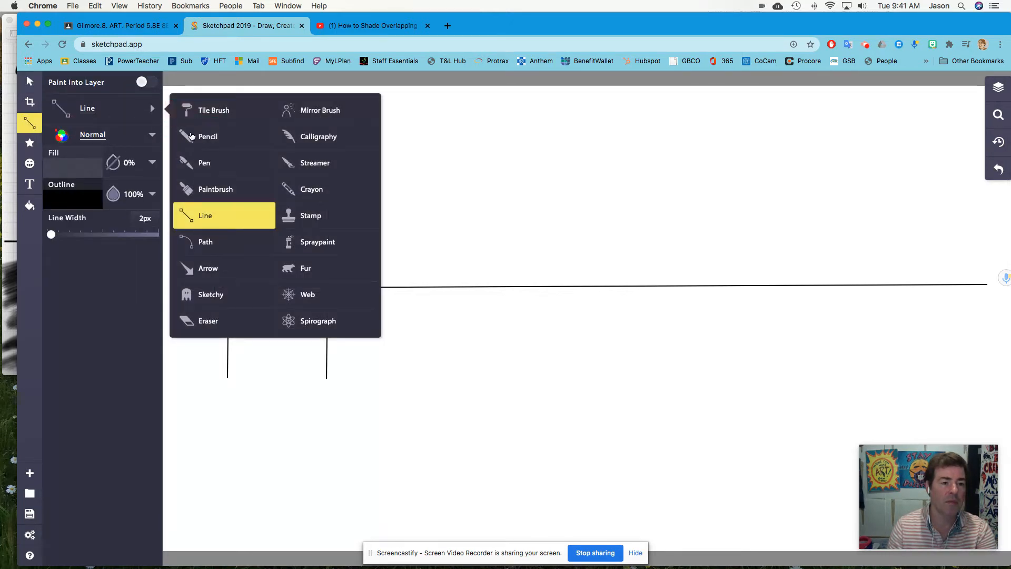
{"action": "left_click", "coordinate": [191, 137]}
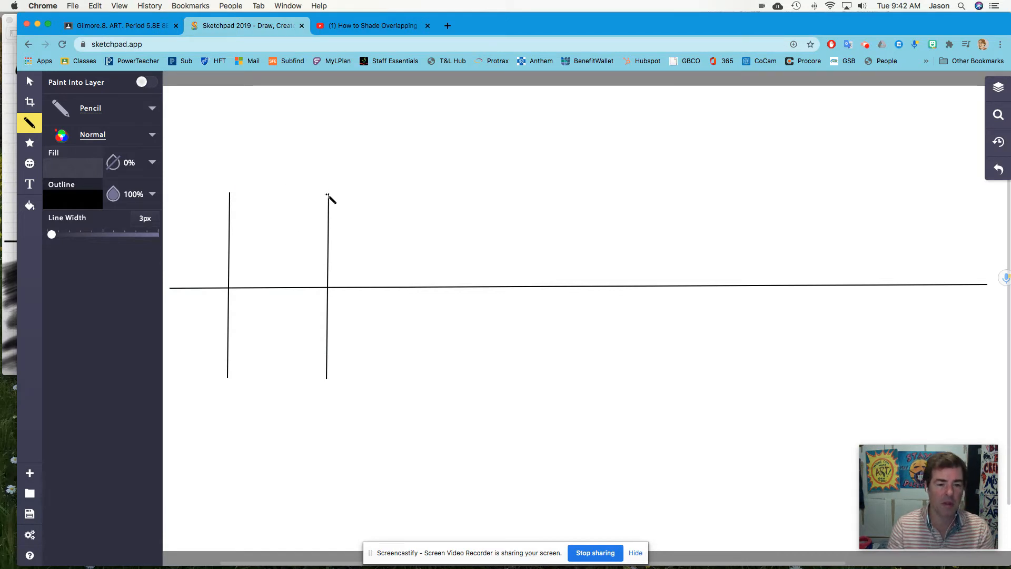
{"action": "mouse_move", "coordinate": [328, 194]}
{"action": "left_mouse_down"}
{"action": "mouse_move", "coordinate": [289, 181]}
{"action": "mouse_move", "coordinate": [231, 192]}
{"action": "left_mouse_up"}
{"action": "left_click_drag", "start_coordinate": [305, 207], "coordinate": [329, 195]}
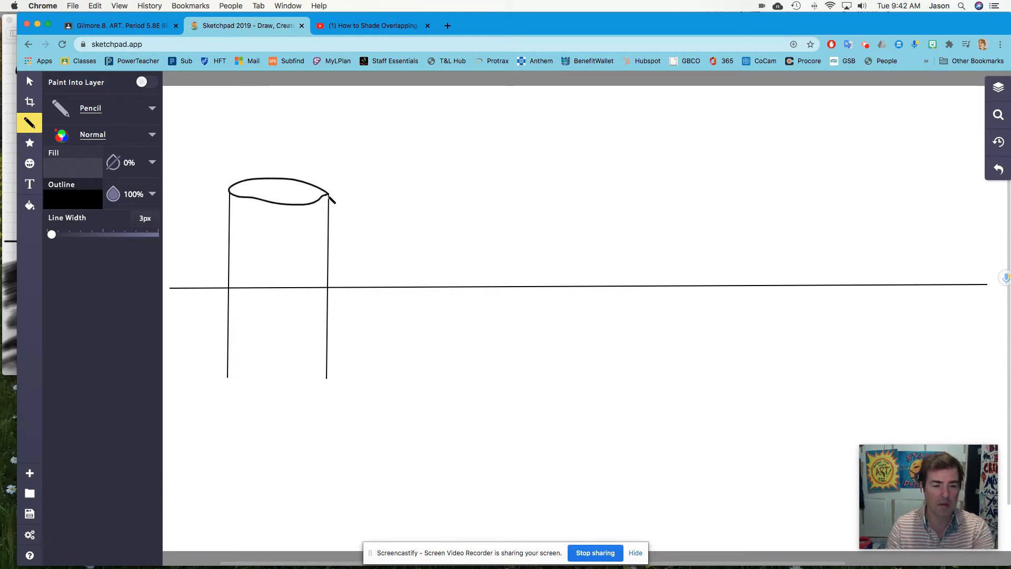
{"action": "key", "text": "super+z"}
Draw the cylinder's oval top rim and its curved bottom edge freehand between the two vertical lines.
{"action": "mouse_move", "coordinate": [327, 195]}
{"action": "left_mouse_down"}
{"action": "mouse_move", "coordinate": [268, 181]}
{"action": "mouse_move", "coordinate": [231, 194]}
{"action": "mouse_move", "coordinate": [327, 202]}
{"action": "left_mouse_up"}
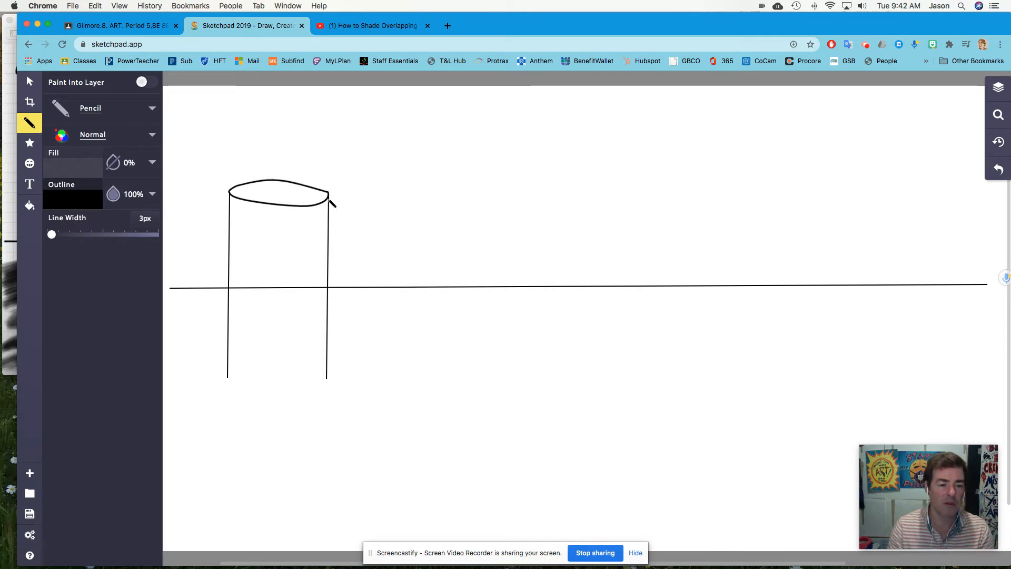
{"action": "mouse_move", "coordinate": [229, 378]}
{"action": "left_mouse_down"}
{"action": "mouse_move", "coordinate": [269, 393]}
{"action": "mouse_move", "coordinate": [313, 386]}
{"action": "left_mouse_up"}
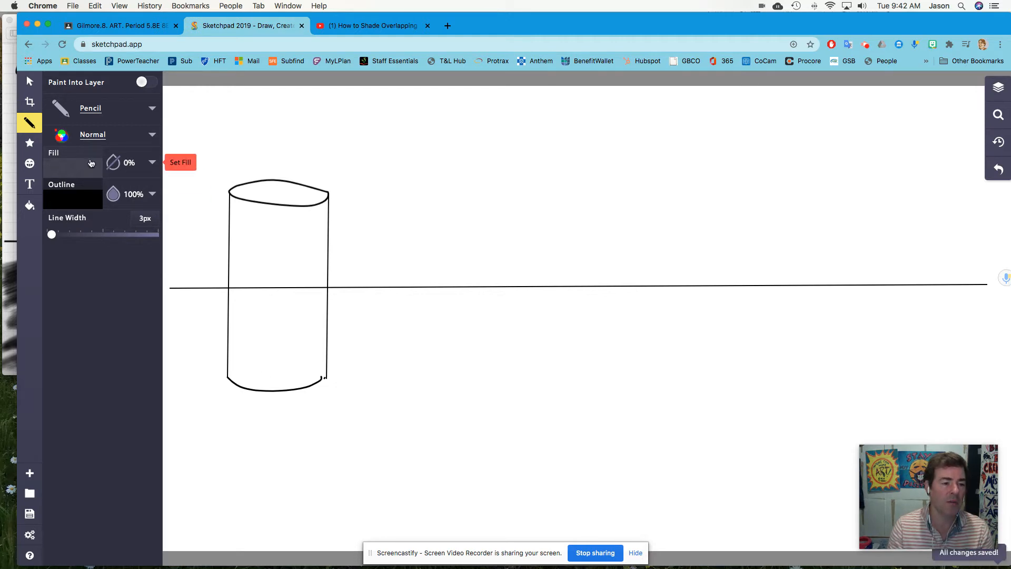
Cover the horizon line inside the cylinder with a white (ffffff) Paintbrush stroke.
{"action": "left_click", "coordinate": [82, 203]}
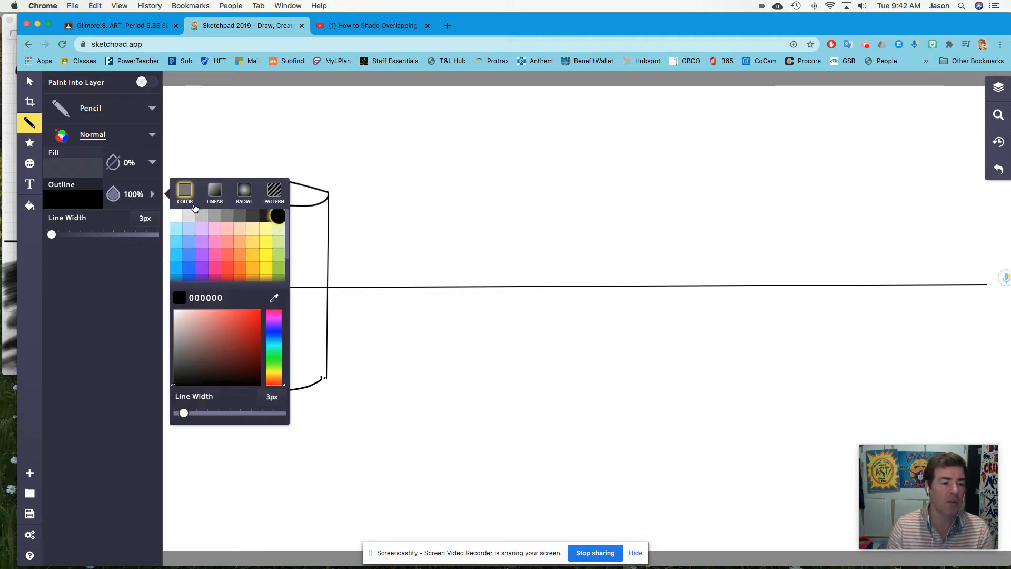
{"action": "left_click", "coordinate": [178, 217]}
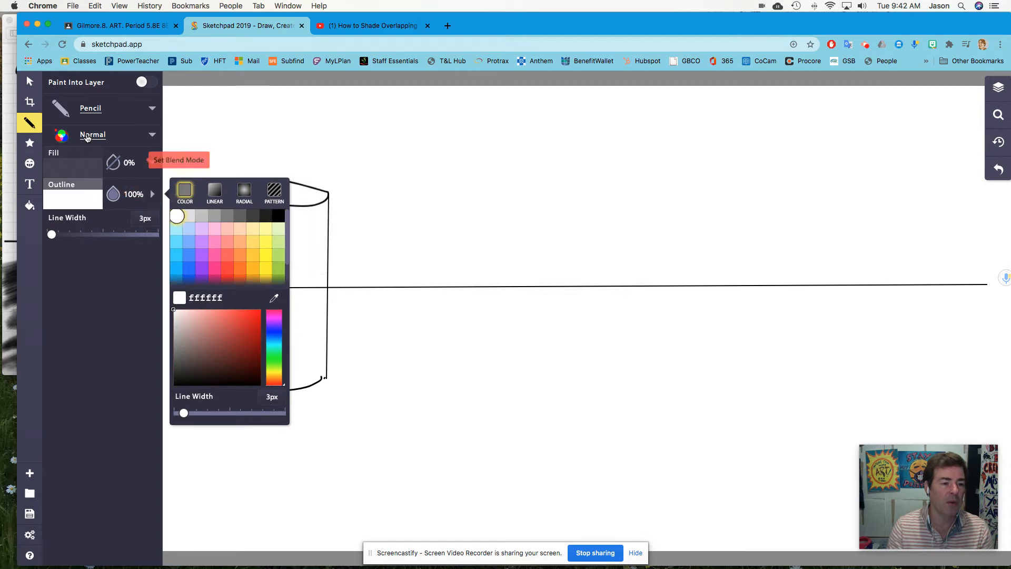
{"action": "left_click", "coordinate": [100, 112]}
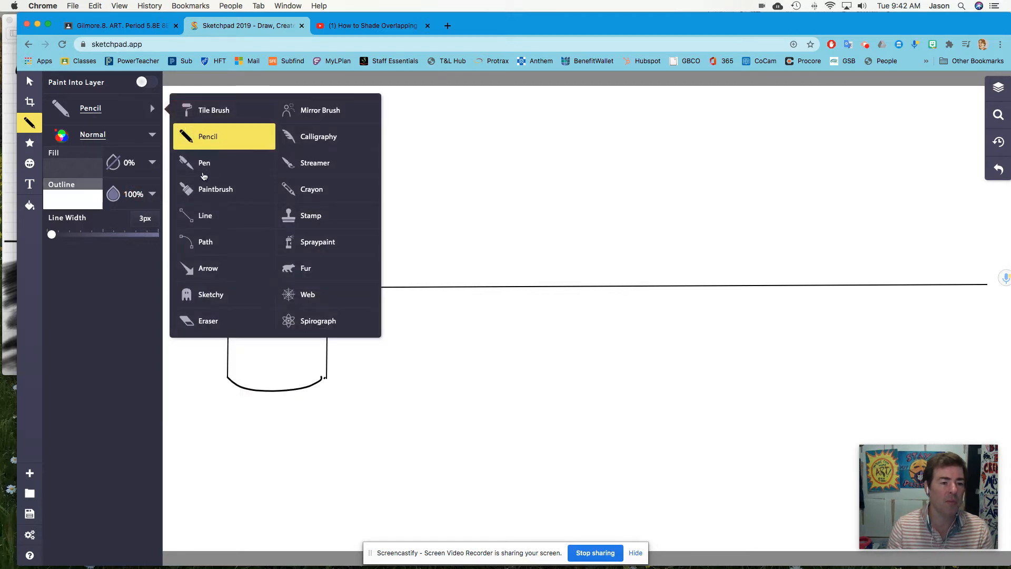
{"action": "left_click", "coordinate": [206, 190]}
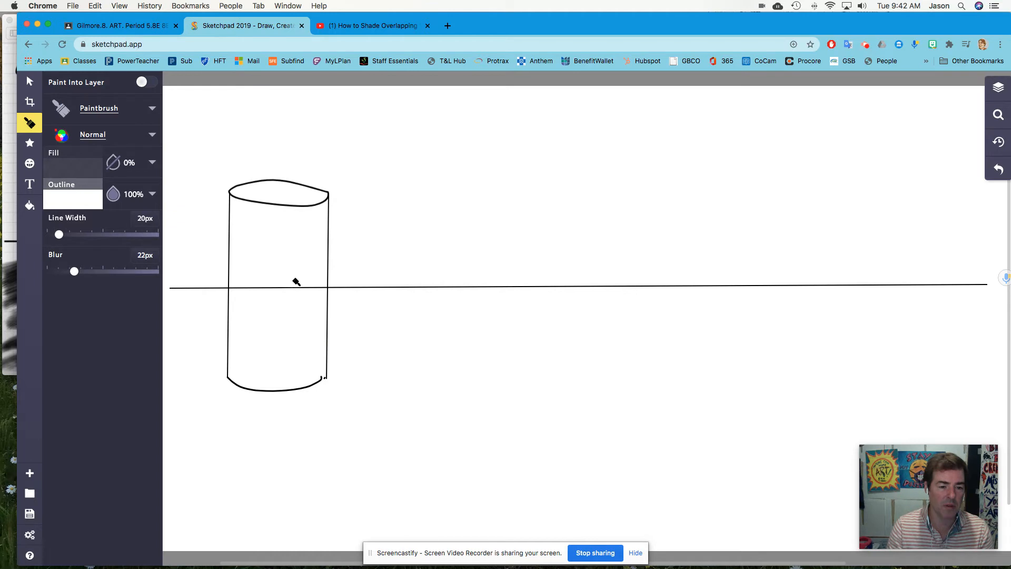
{"action": "mouse_move", "coordinate": [258, 293]}
{"action": "left_mouse_down"}
{"action": "mouse_move", "coordinate": [243, 280]}
{"action": "mouse_move", "coordinate": [250, 292]}
{"action": "mouse_move", "coordinate": [319, 288]}
{"action": "left_mouse_up"}
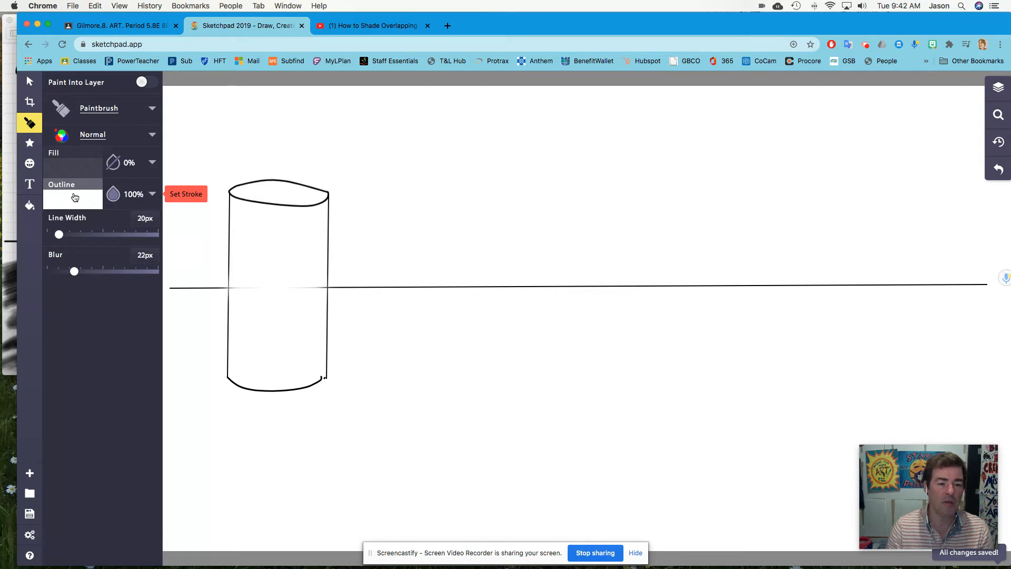
{"action": "left_click", "coordinate": [136, 110]}
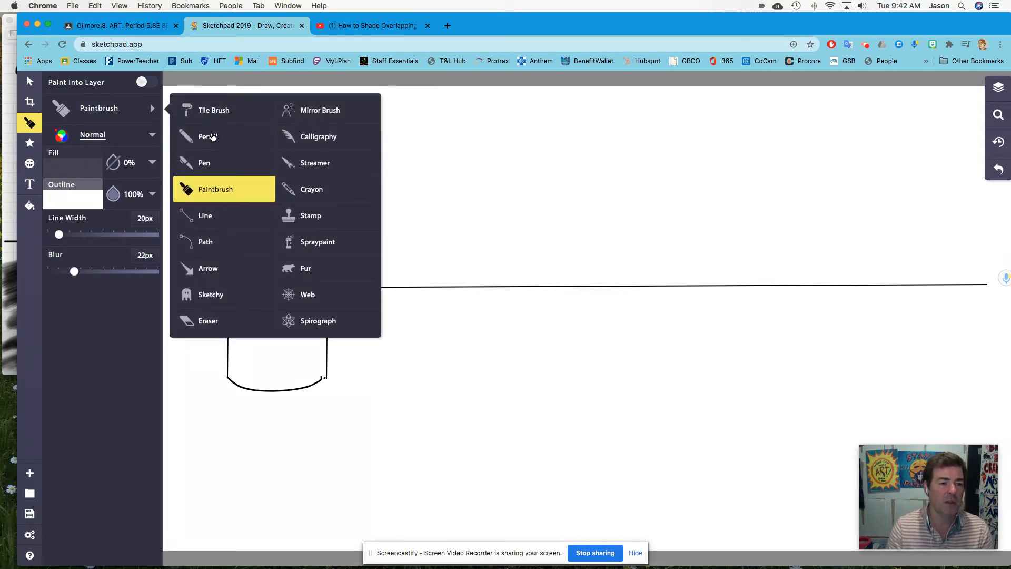
{"action": "left_click", "coordinate": [210, 189]}
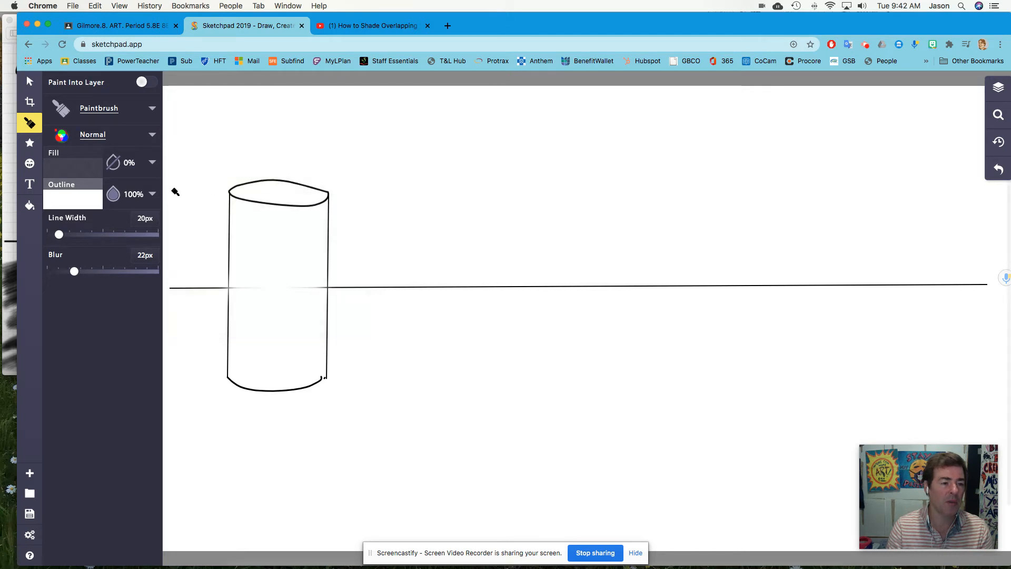
{"action": "left_click", "coordinate": [152, 194]}
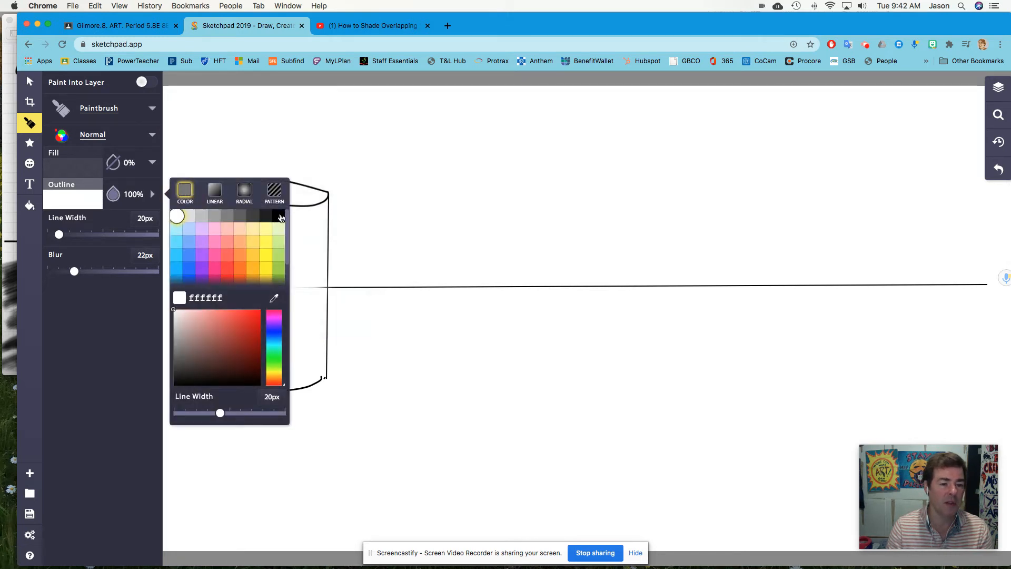
{"action": "left_click", "coordinate": [76, 196]}
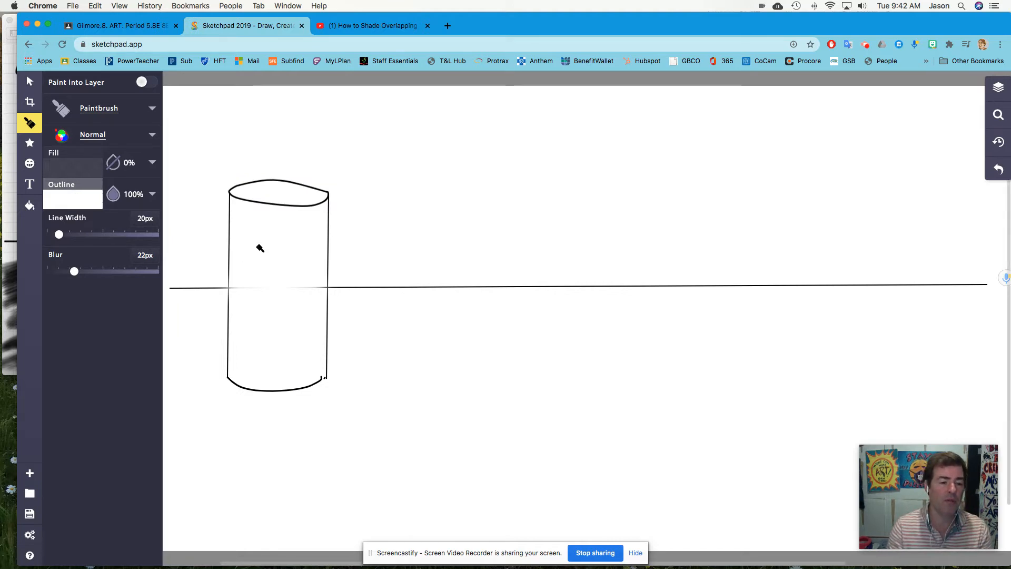
{"action": "left_click", "coordinate": [112, 113]}
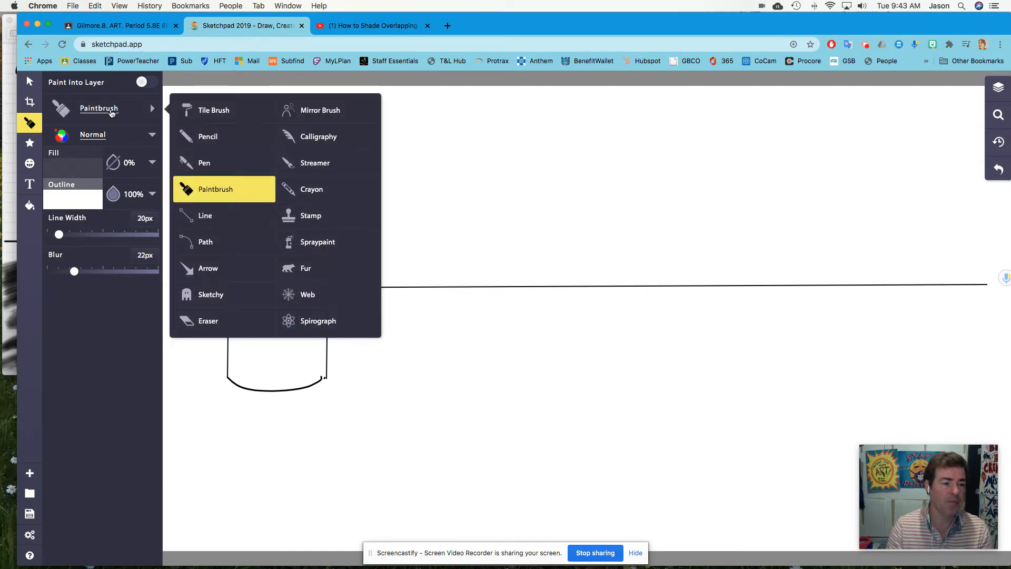
{"action": "left_click", "coordinate": [213, 138]}
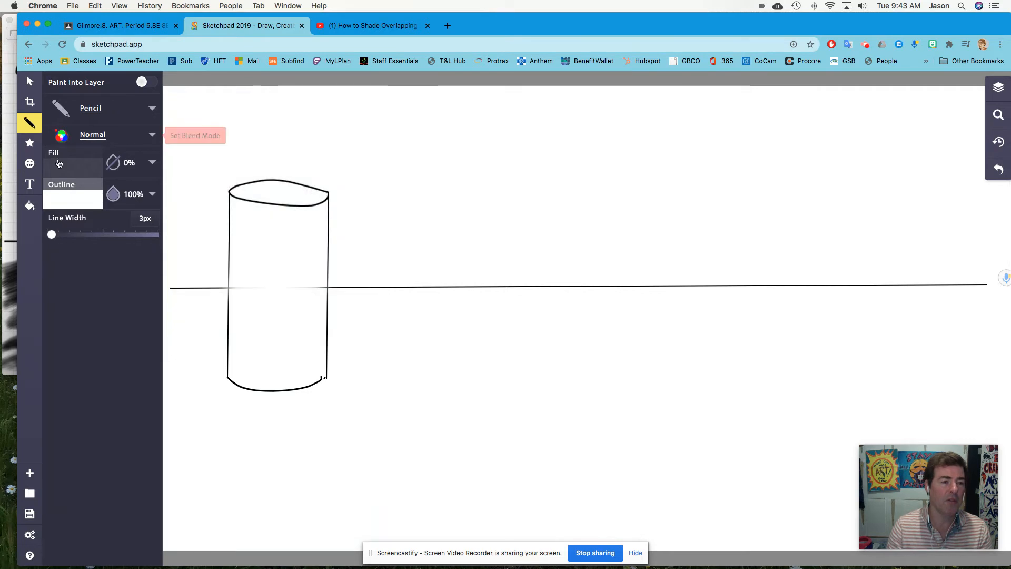
Set up the Circle shape with 0% fill opacity, undoing a filled trial circle drawn beside the cylinder.
{"action": "left_click", "coordinate": [29, 145]}
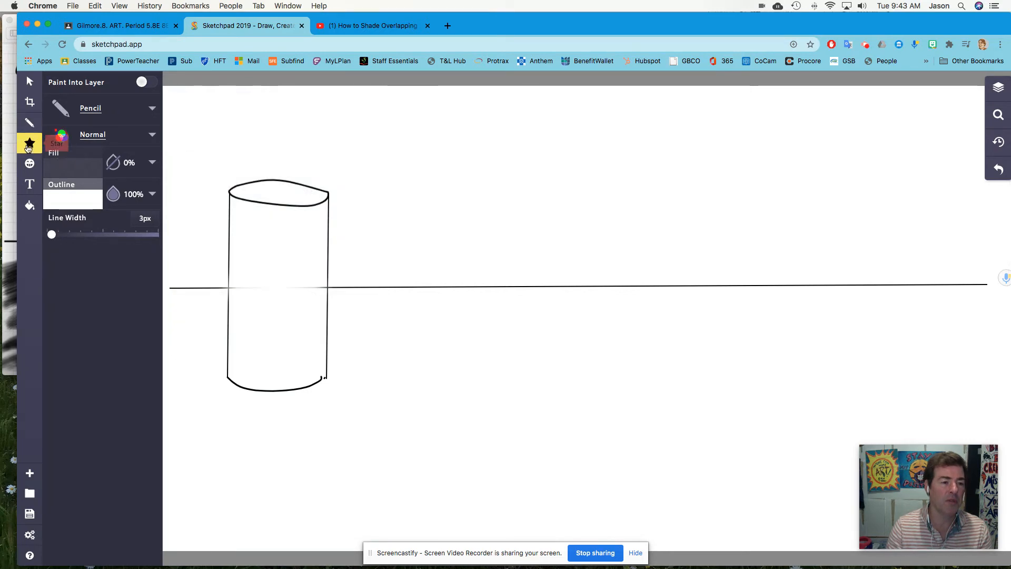
{"action": "left_click", "coordinate": [119, 119]}
{"action": "left_click", "coordinate": [205, 189]}
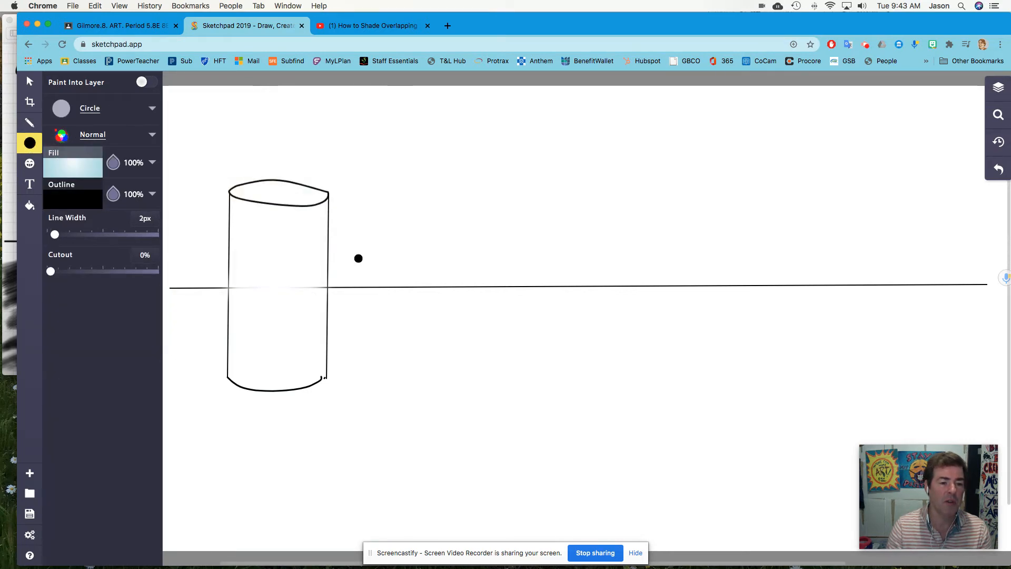
{"action": "left_click_drag", "start_coordinate": [308, 263], "coordinate": [398, 295]}
{"action": "key", "text": "super+z"}
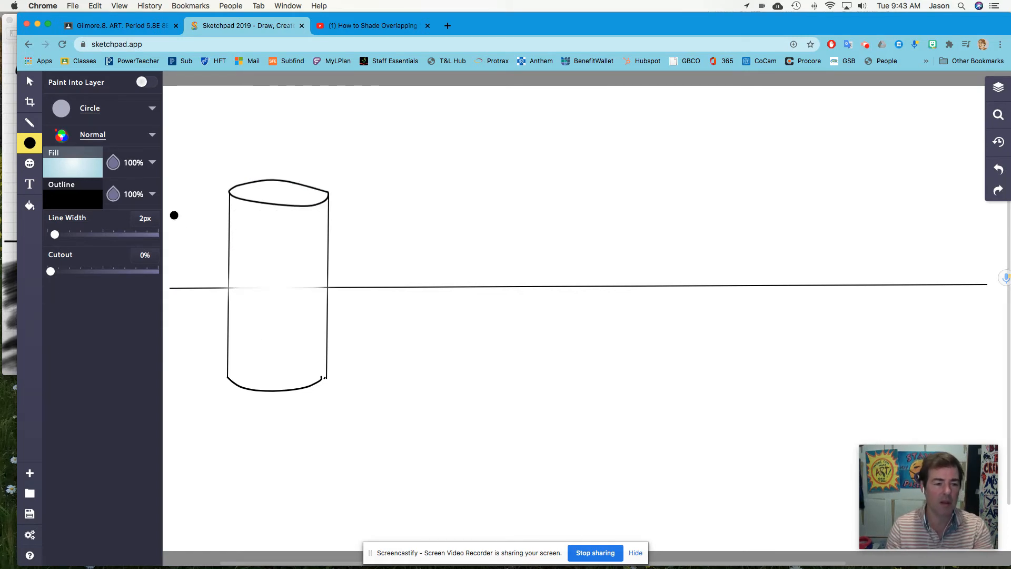
{"action": "left_click", "coordinate": [115, 163]}
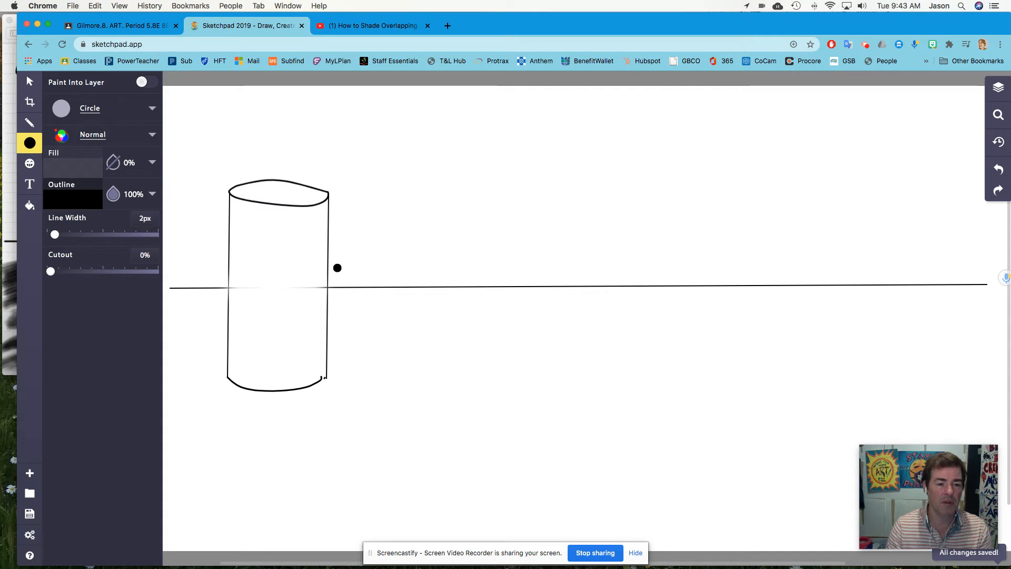
Delete a first unfilled circle, check the reference drawing's sphere, and draw a circle overlapping the cylinder's right side on the horizon line.
{"action": "left_click_drag", "start_coordinate": [314, 264], "coordinate": [370, 296]}
{"action": "key", "text": "Delete"}
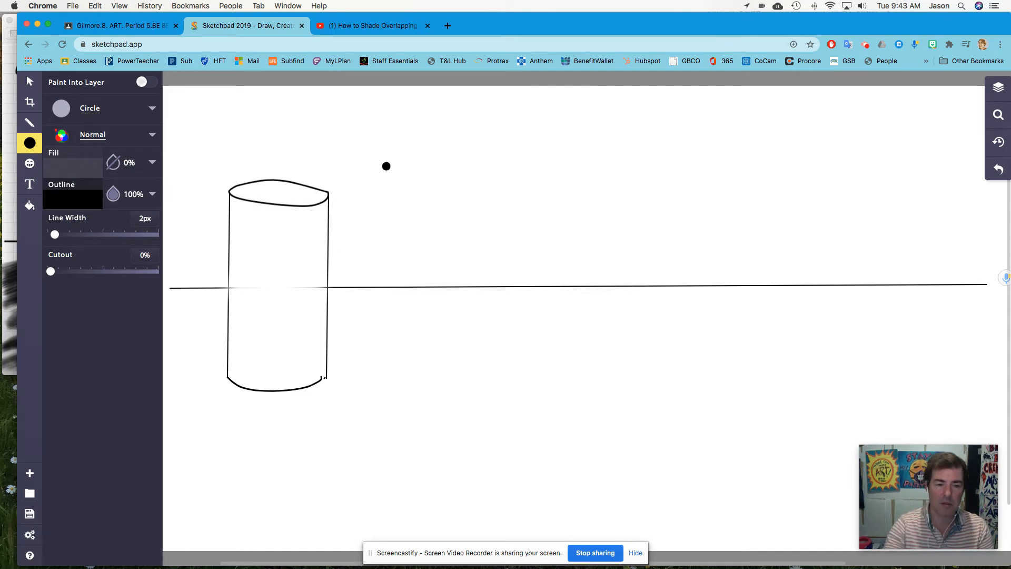
{"action": "left_click", "coordinate": [383, 27]}
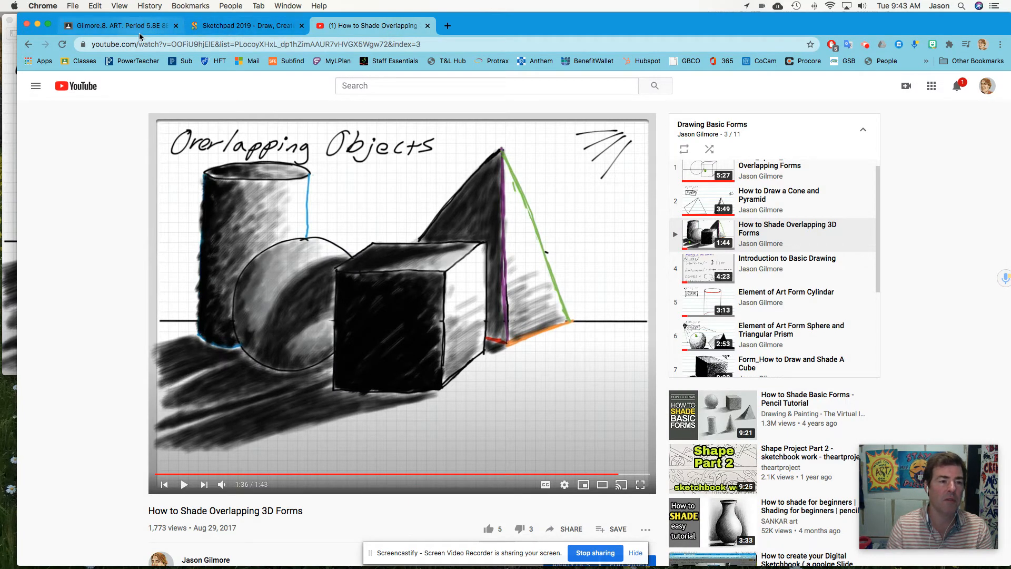
{"action": "left_click", "coordinate": [124, 26]}
{"action": "left_click", "coordinate": [245, 25]}
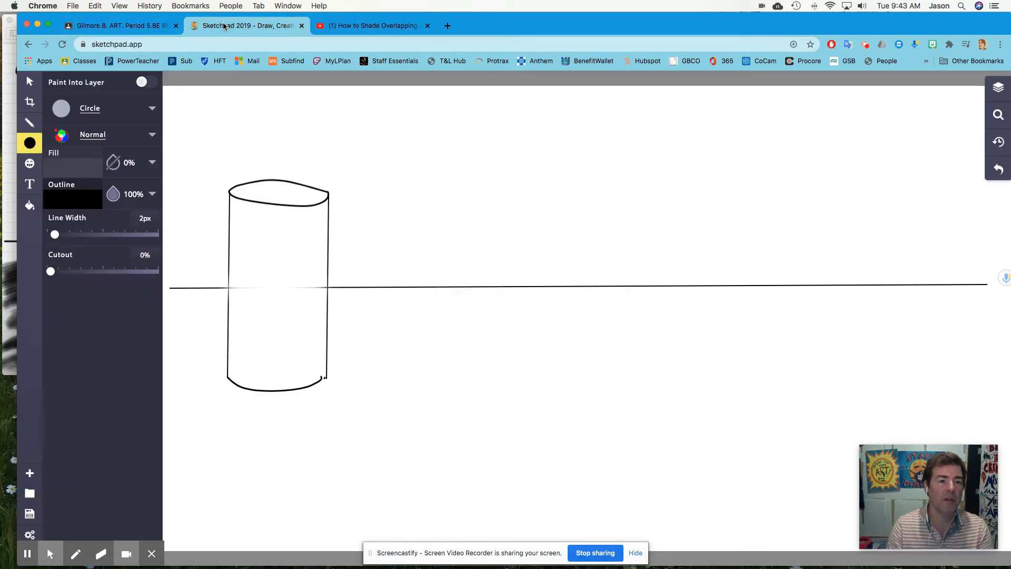
{"action": "left_click_drag", "start_coordinate": [311, 288], "coordinate": [382, 339]}
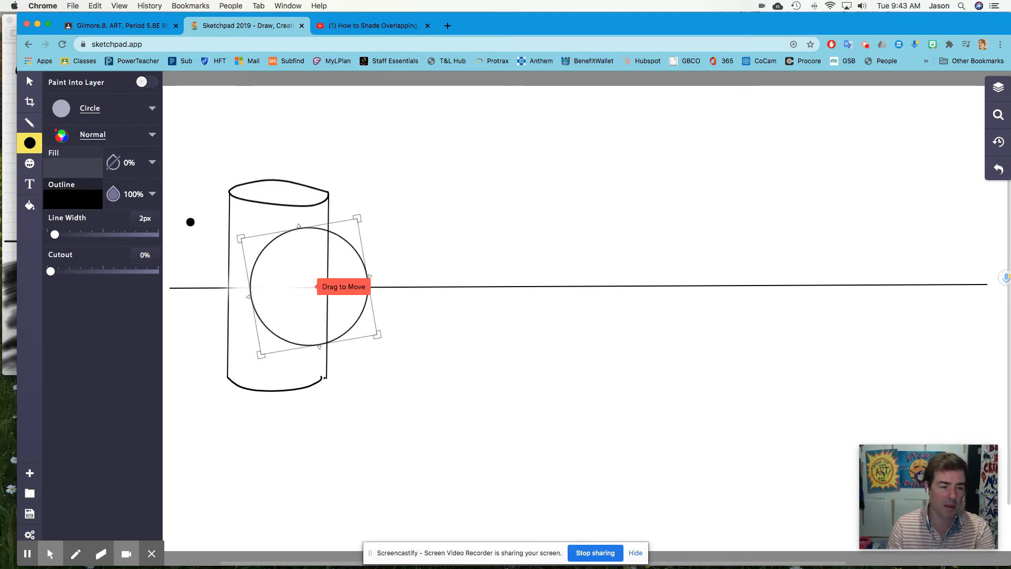
Move the circle down and right so it overlaps the cylinder's base, and compare with the reference drawing.
{"action": "left_click", "coordinate": [30, 81]}
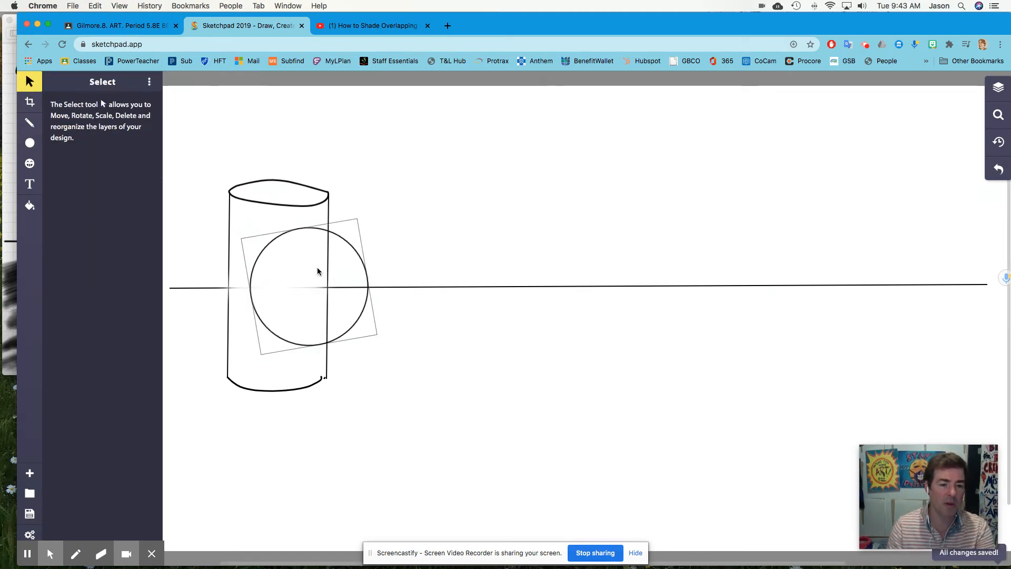
{"action": "left_click_drag", "start_coordinate": [361, 301], "coordinate": [389, 352]}
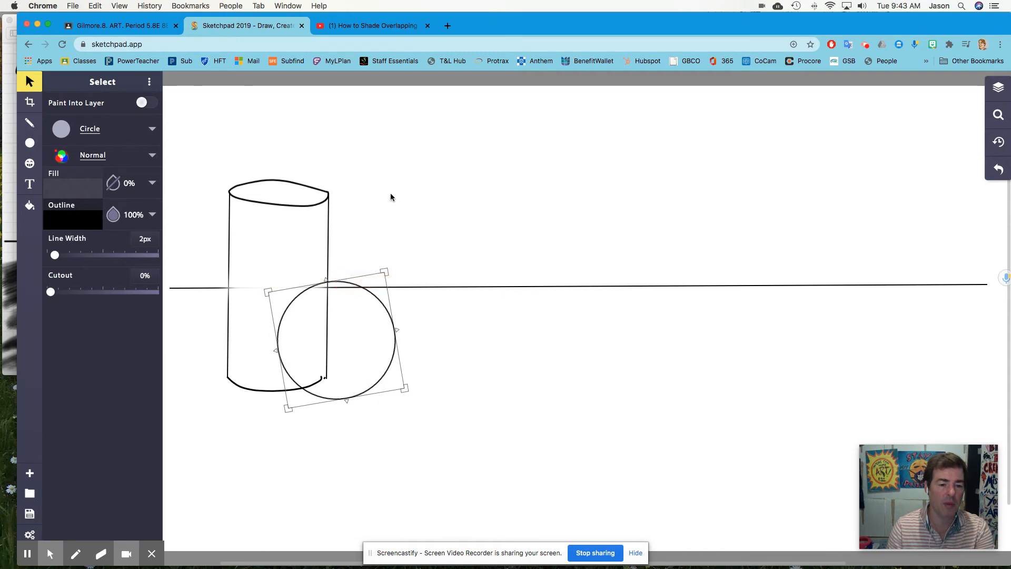
{"action": "left_click", "coordinate": [362, 25]}
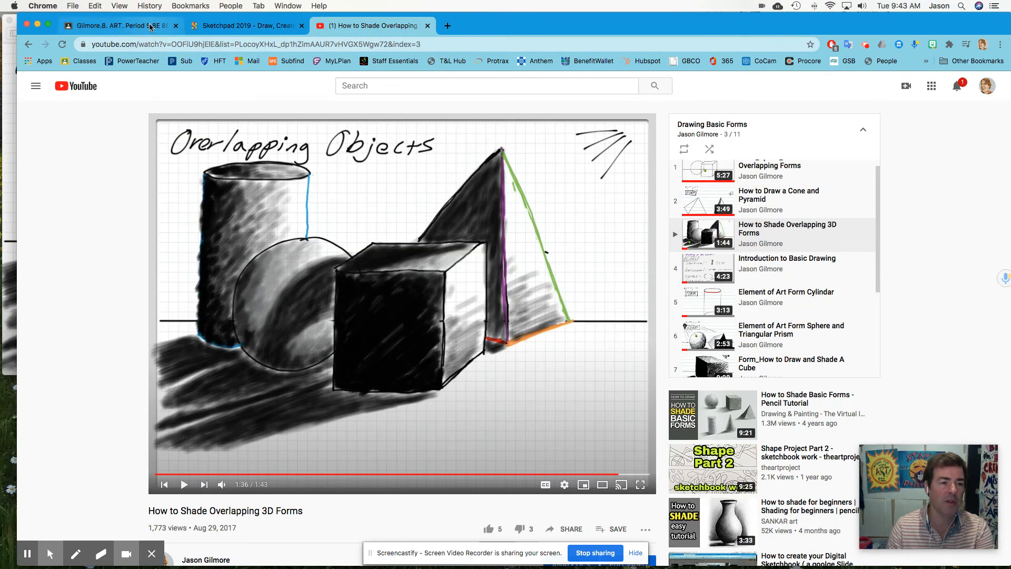
{"action": "left_click", "coordinate": [151, 26]}
{"action": "left_click", "coordinate": [245, 25]}
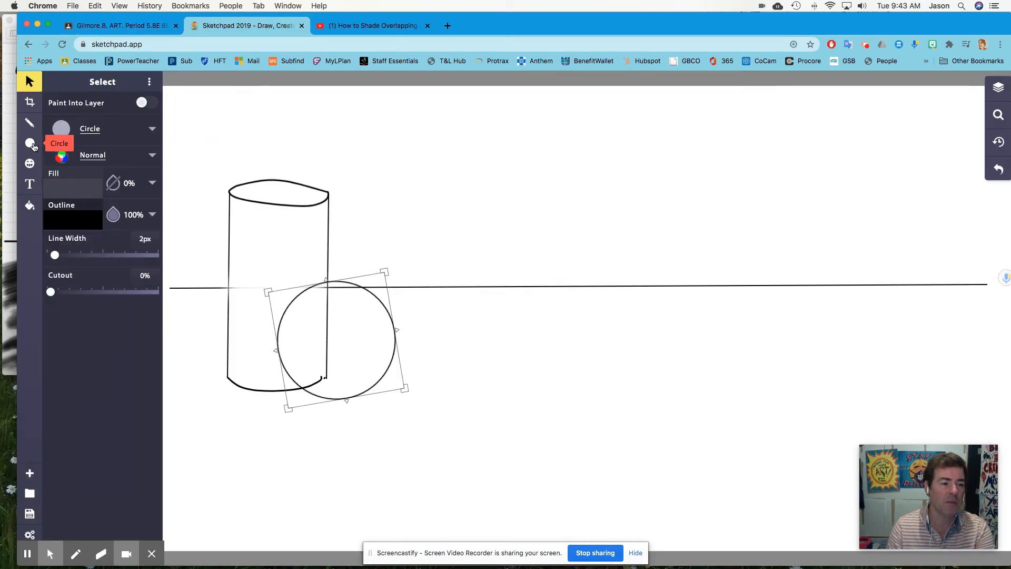
{"action": "left_click", "coordinate": [141, 132]}
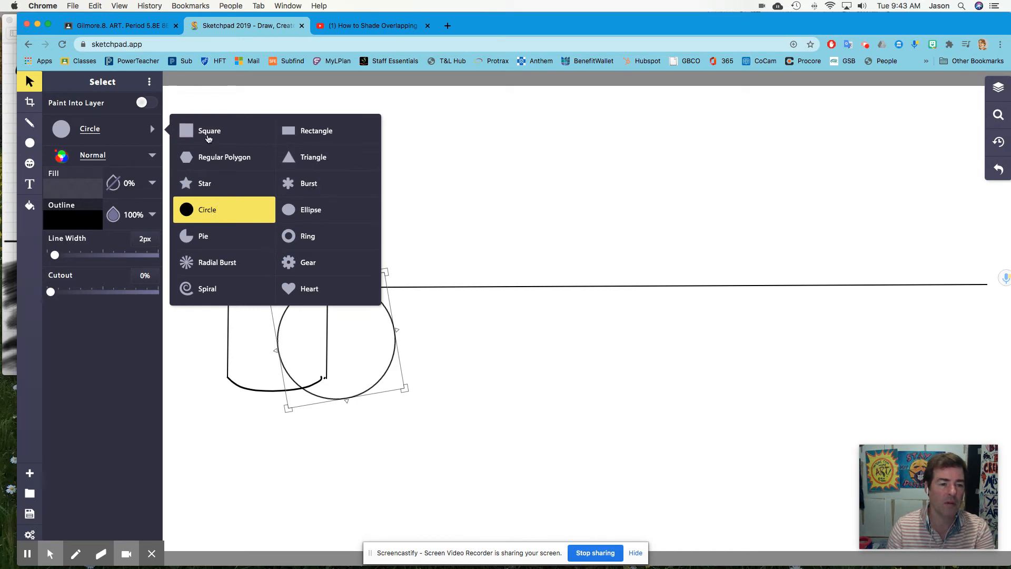
{"action": "left_click", "coordinate": [208, 136]}
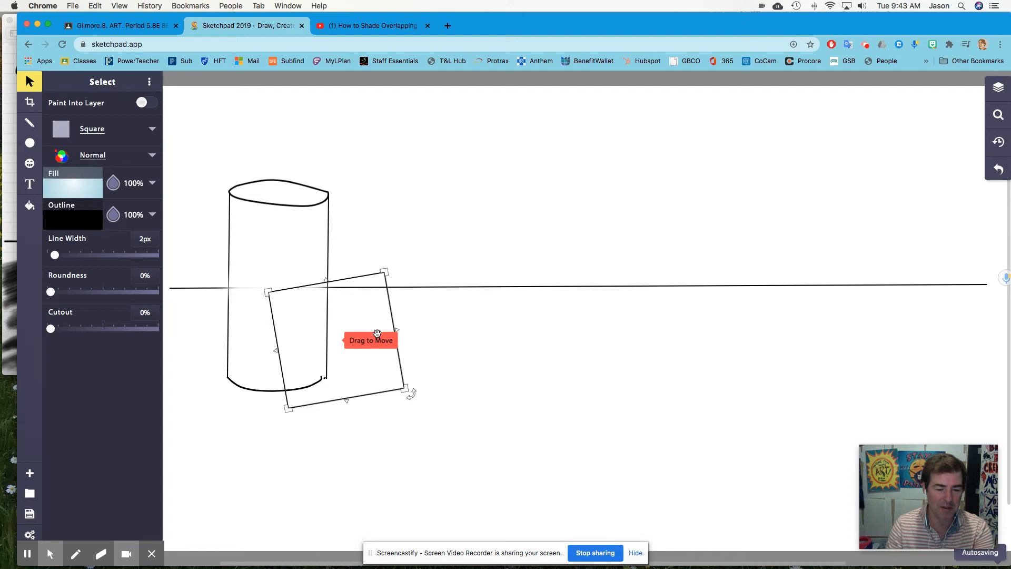
{"action": "key", "text": "super+z"}
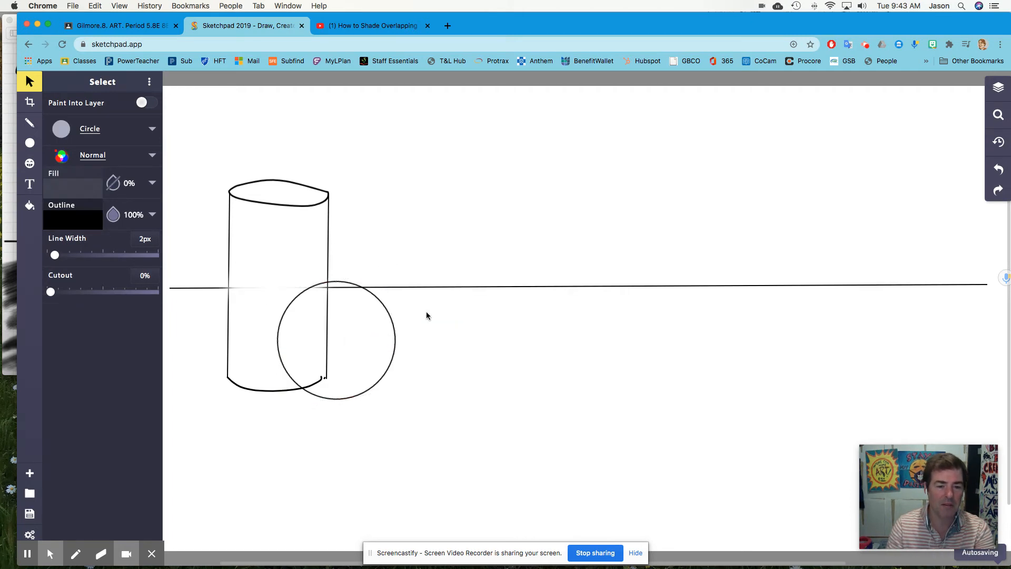
{"action": "left_click", "coordinate": [427, 315]}
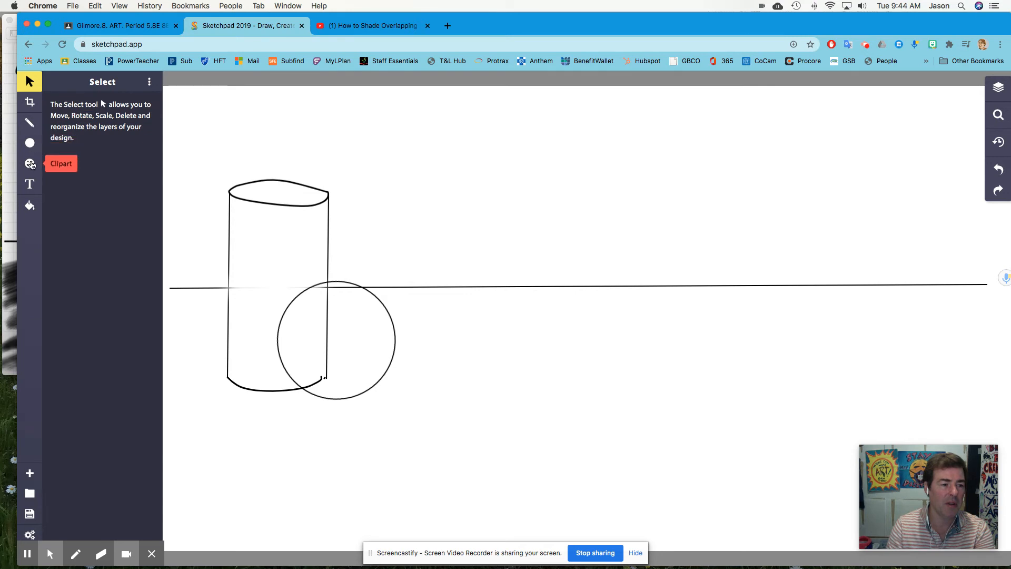
Draw an unfilled square with the Square shape to the right of the cylinder, across the horizon line.
{"action": "left_click", "coordinate": [31, 165]}
{"action": "left_click", "coordinate": [30, 143]}
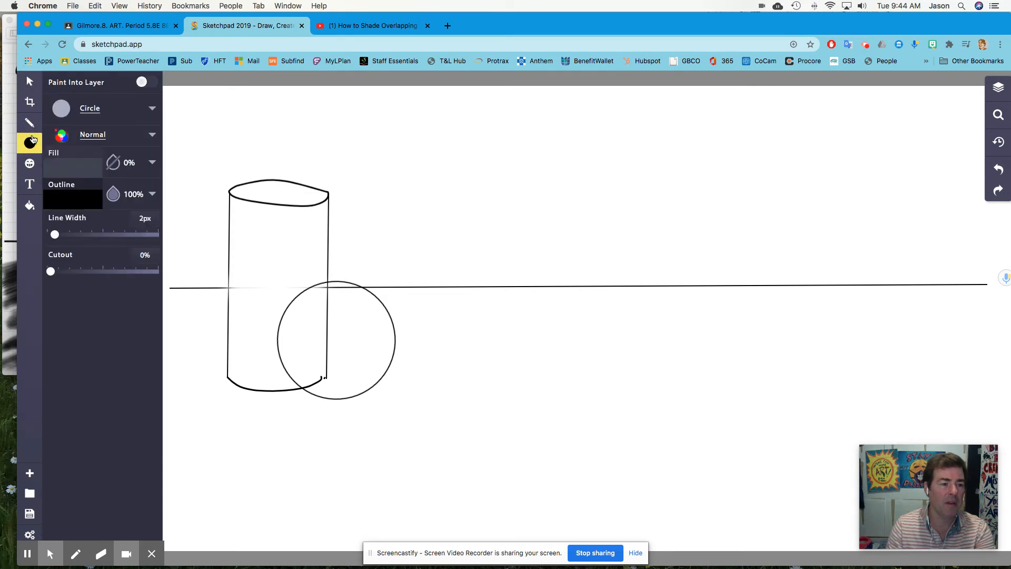
{"action": "left_click", "coordinate": [99, 110]}
{"action": "left_click", "coordinate": [214, 113]}
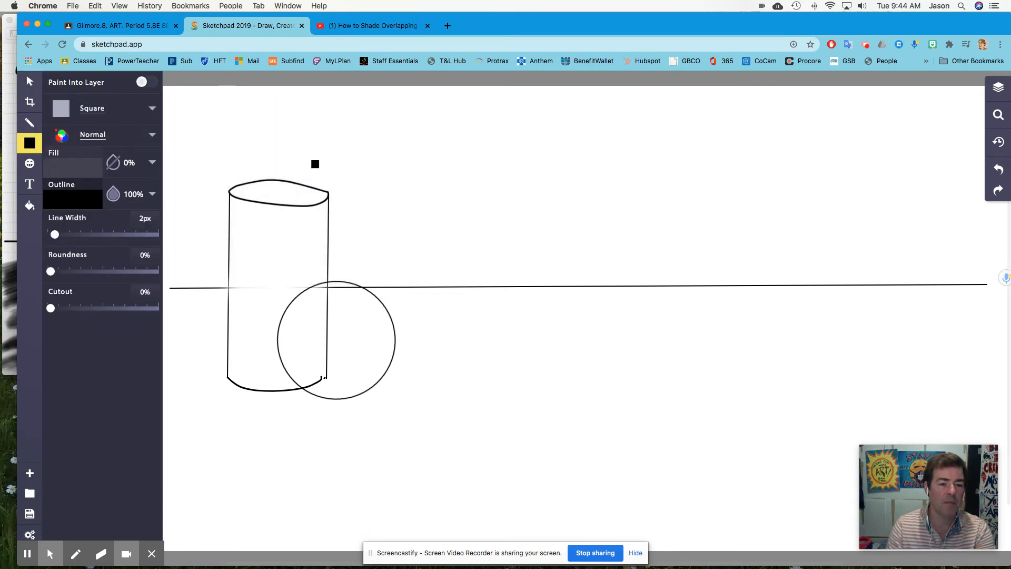
{"action": "left_click_drag", "start_coordinate": [389, 270], "coordinate": [451, 332]}
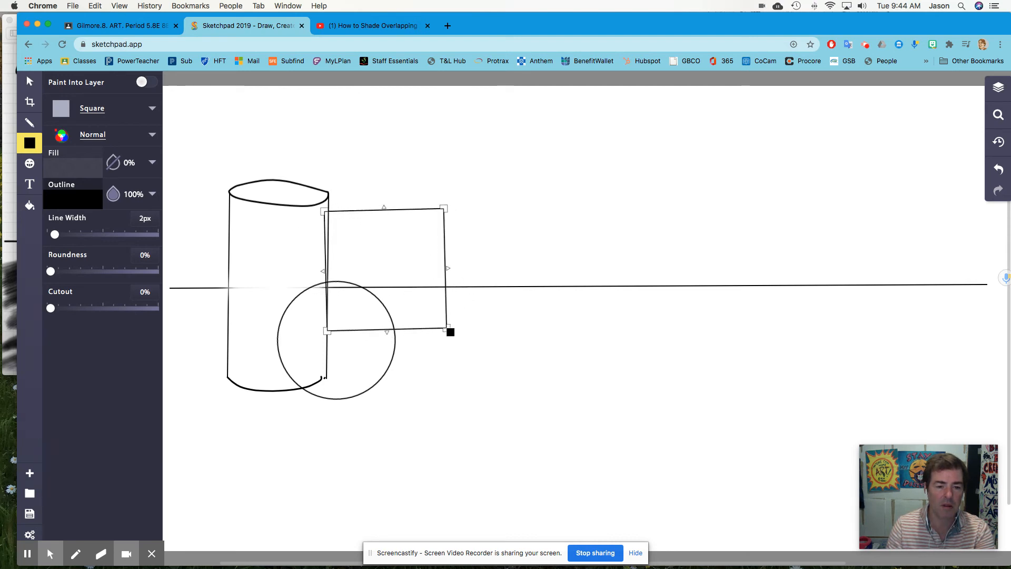
Move the square below the horizon so its left edge overlaps the circle, and straighten it, checking the reference drawing's cube.
{"action": "left_click_drag", "start_coordinate": [455, 265], "coordinate": [498, 321]}
{"action": "left_click", "coordinate": [375, 26]}
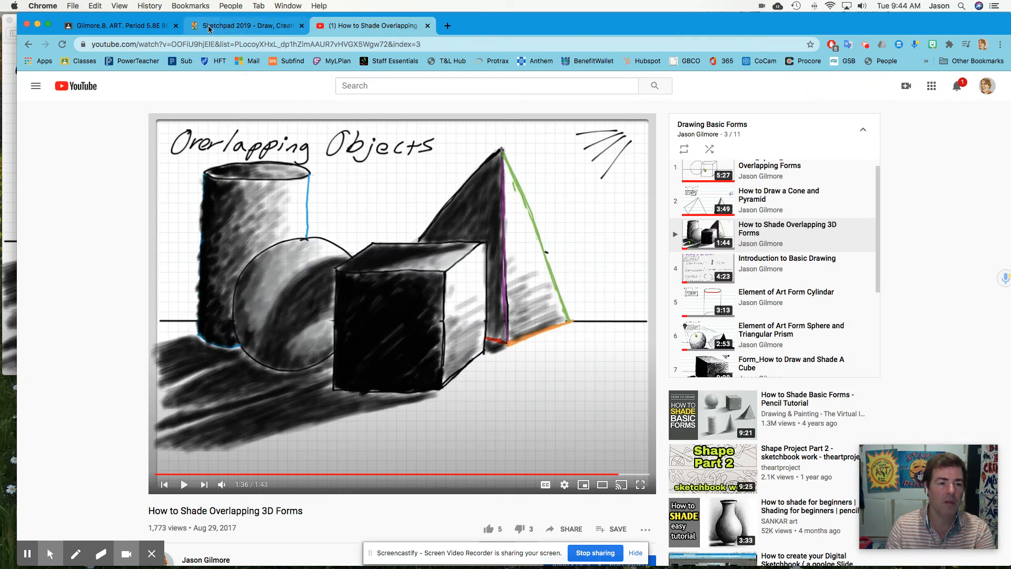
{"action": "left_click", "coordinate": [230, 29]}
{"action": "left_click_drag", "start_coordinate": [492, 323], "coordinate": [495, 343]}
{"action": "left_click_drag", "start_coordinate": [510, 289], "coordinate": [507, 292]}
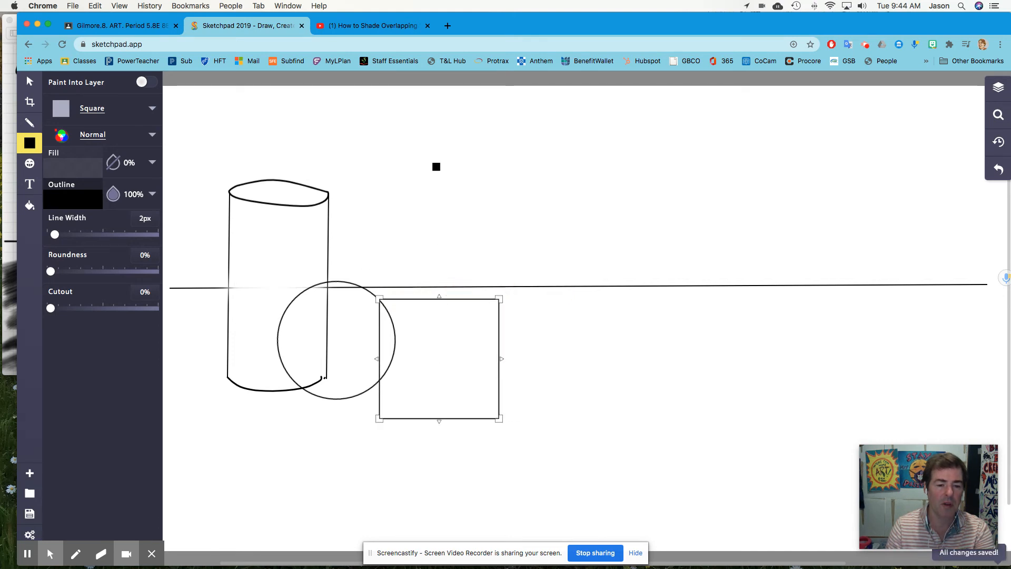
Review the cube's edges in the reference drawing and switch to the Line brush for drawing them.
{"action": "left_click", "coordinate": [372, 24]}
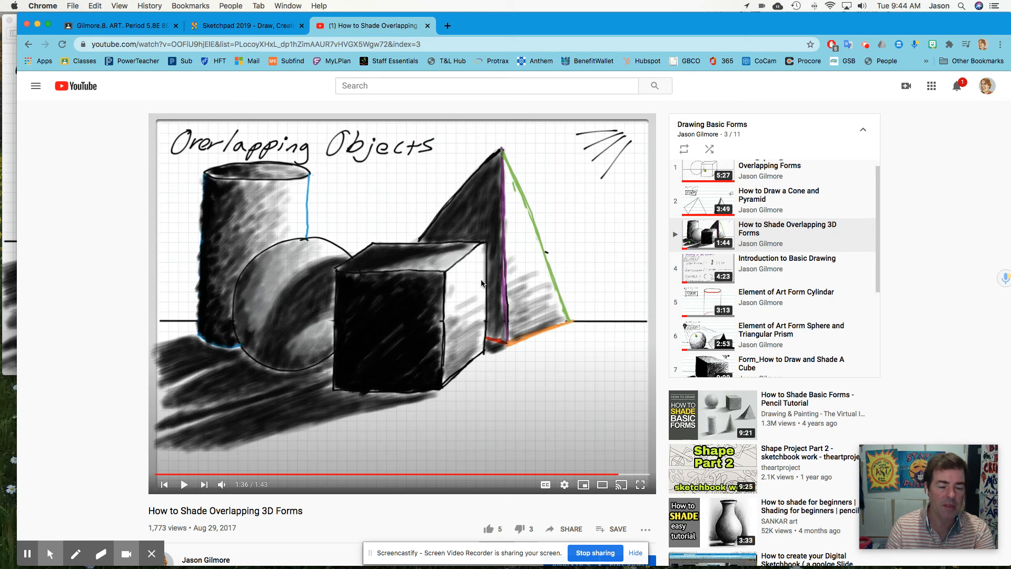
{"action": "left_click", "coordinate": [227, 29]}
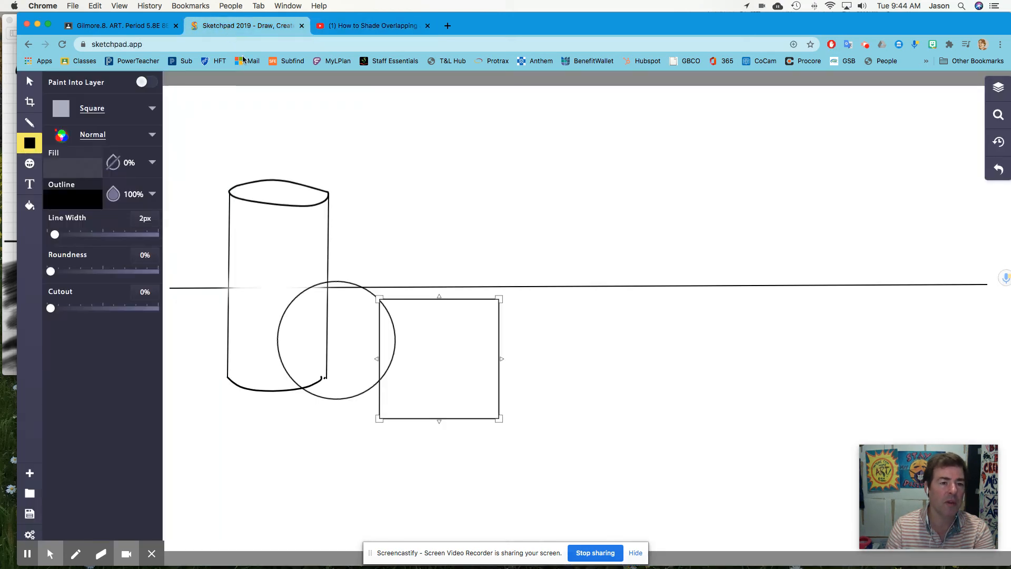
{"action": "left_click", "coordinate": [89, 113]}
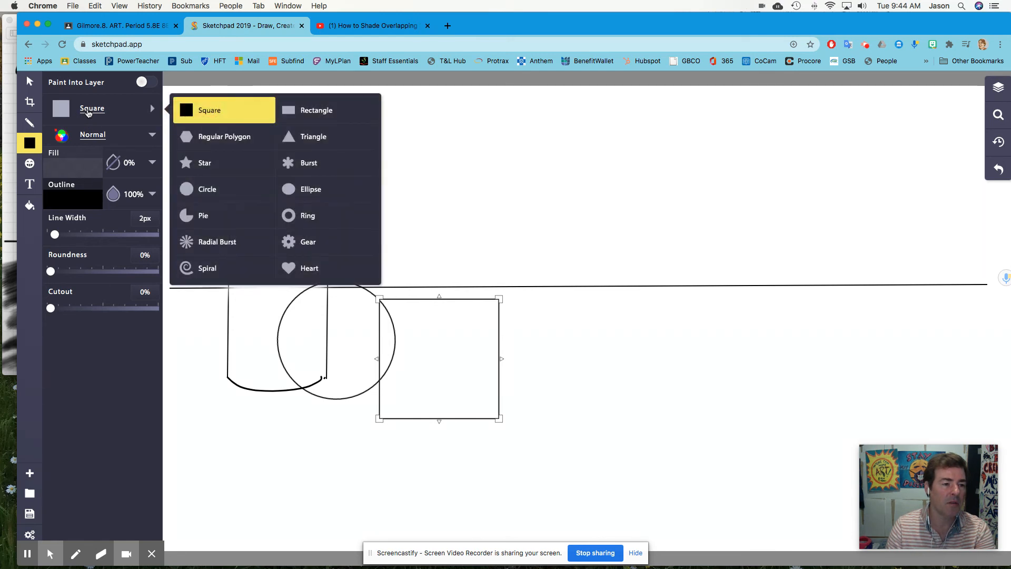
{"action": "left_click", "coordinate": [30, 122]}
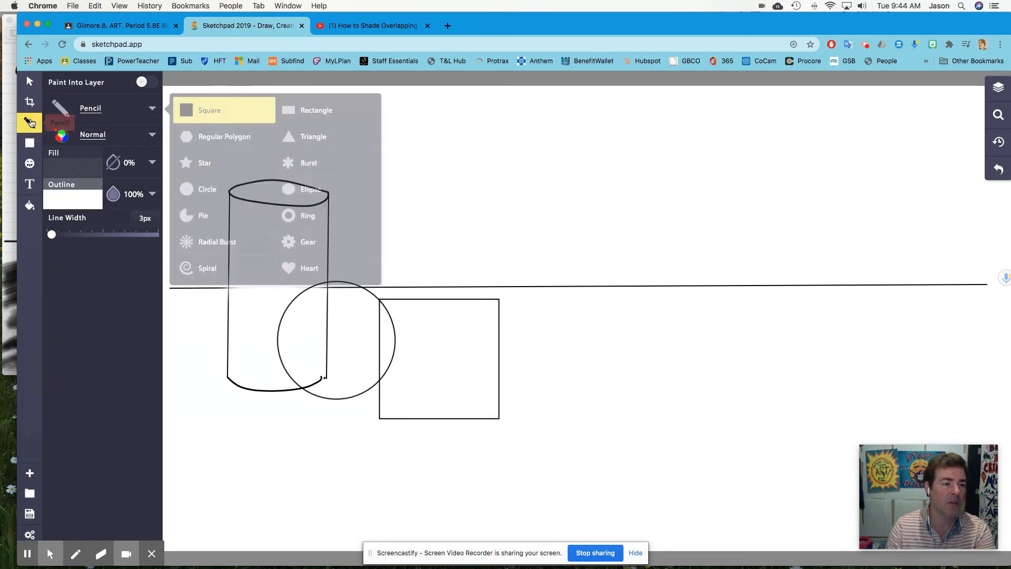
{"action": "left_click", "coordinate": [91, 109]}
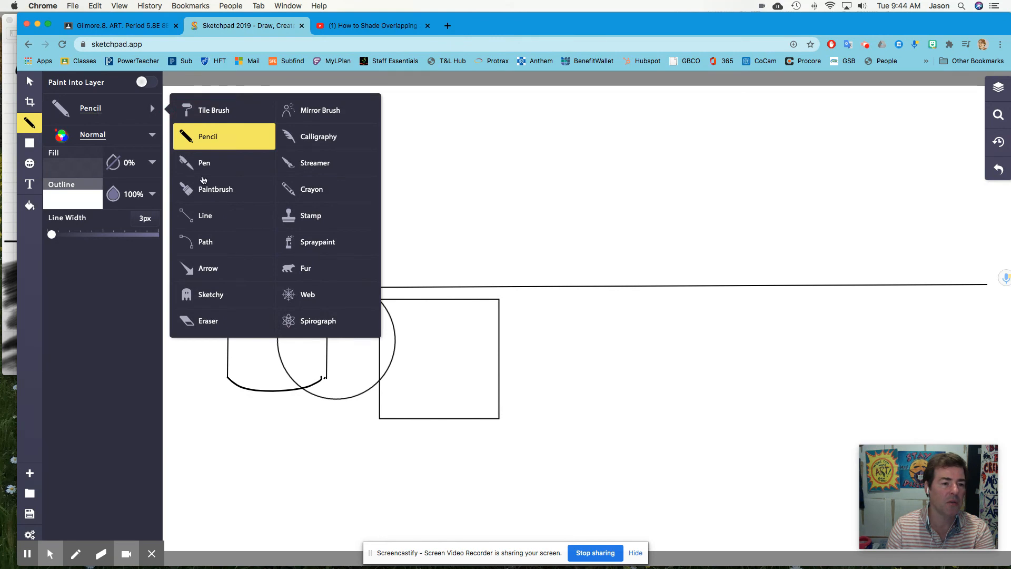
{"action": "left_click", "coordinate": [200, 217]}
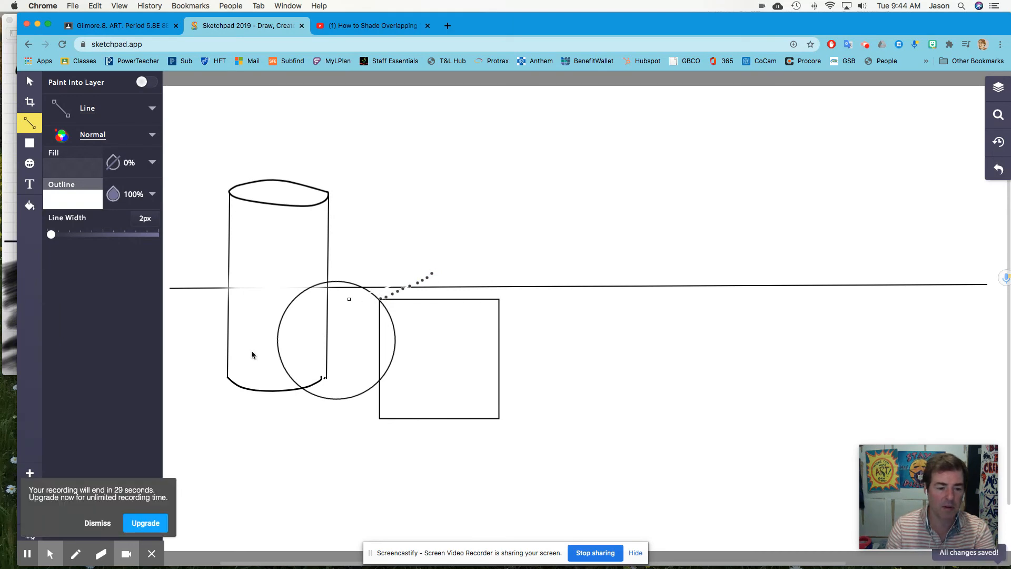
{"action": "left_click", "coordinate": [98, 523]}
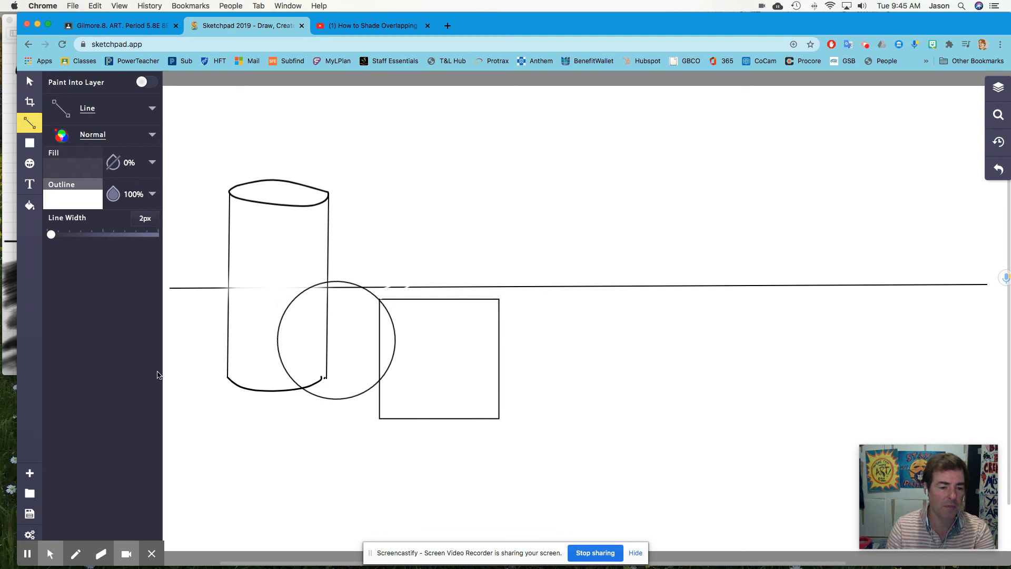
{"action": "left_click", "coordinate": [151, 554]}
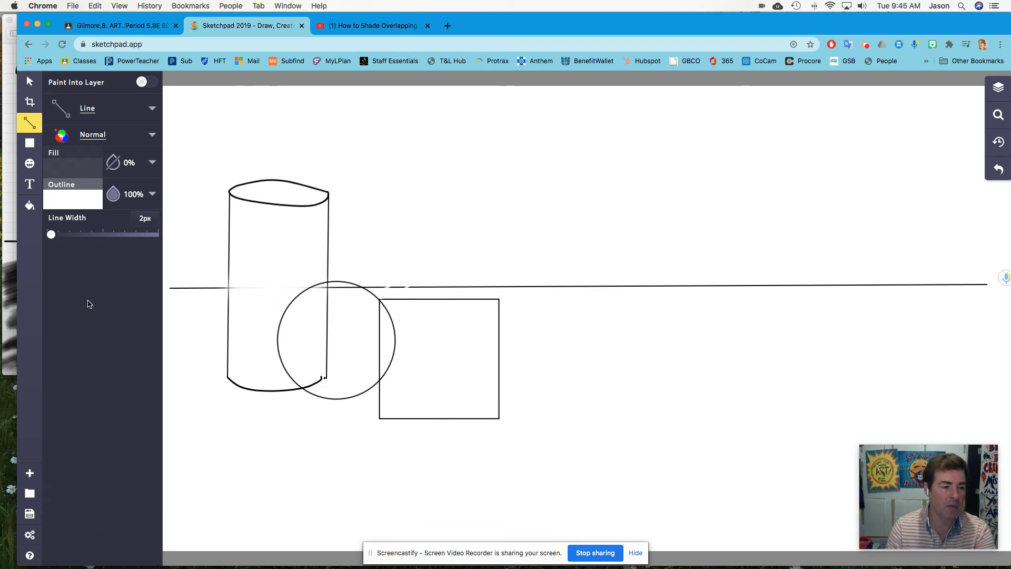
Draw the cube's top face with black (000000) Line segments, starting with a receding edge up and right from the square's upper-left corner.
{"action": "left_click", "coordinate": [91, 116]}
{"action": "left_click", "coordinate": [207, 216]}
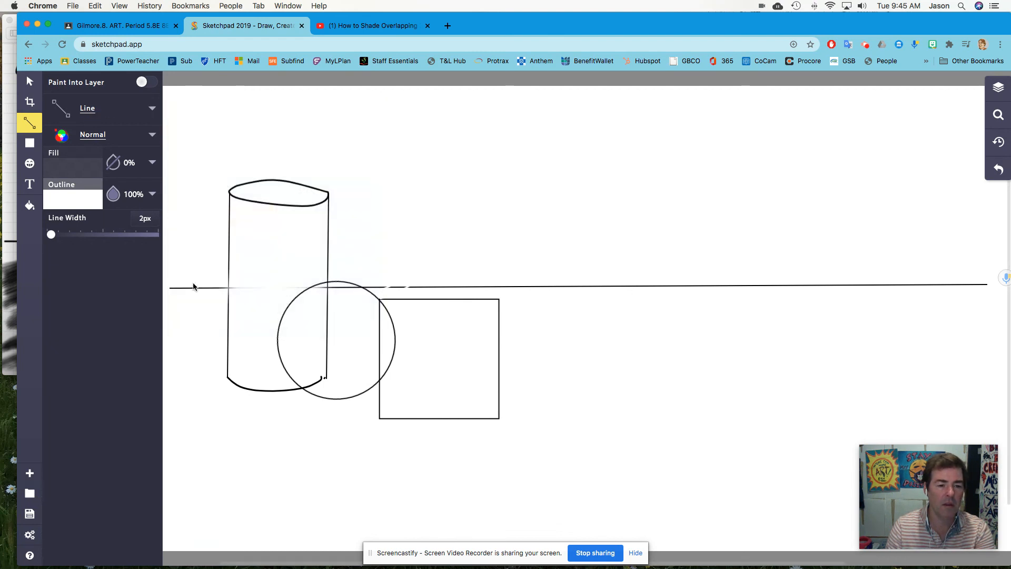
{"action": "left_click", "coordinate": [79, 200]}
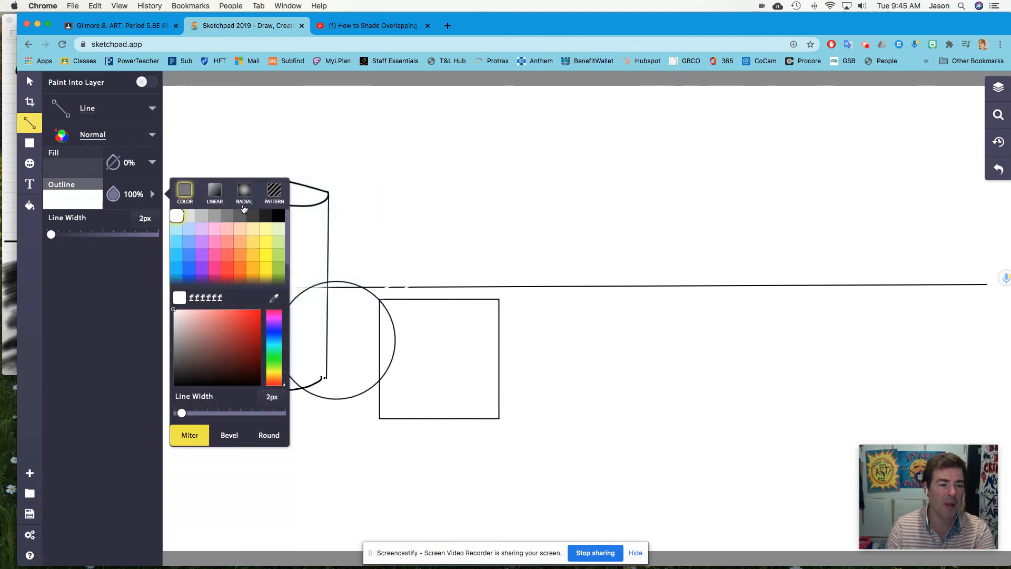
{"action": "left_click", "coordinate": [278, 216]}
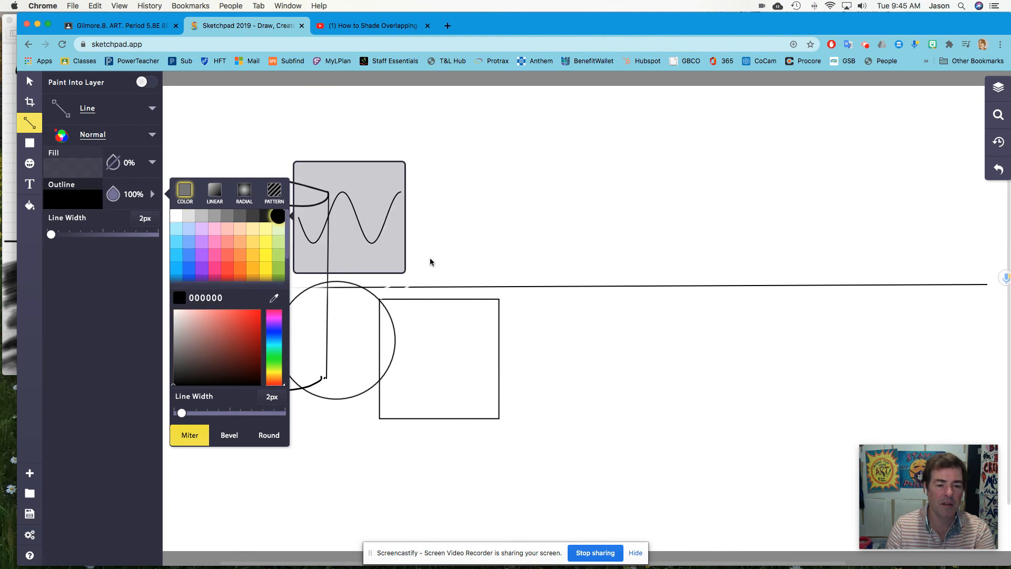
{"action": "left_click", "coordinate": [381, 298]}
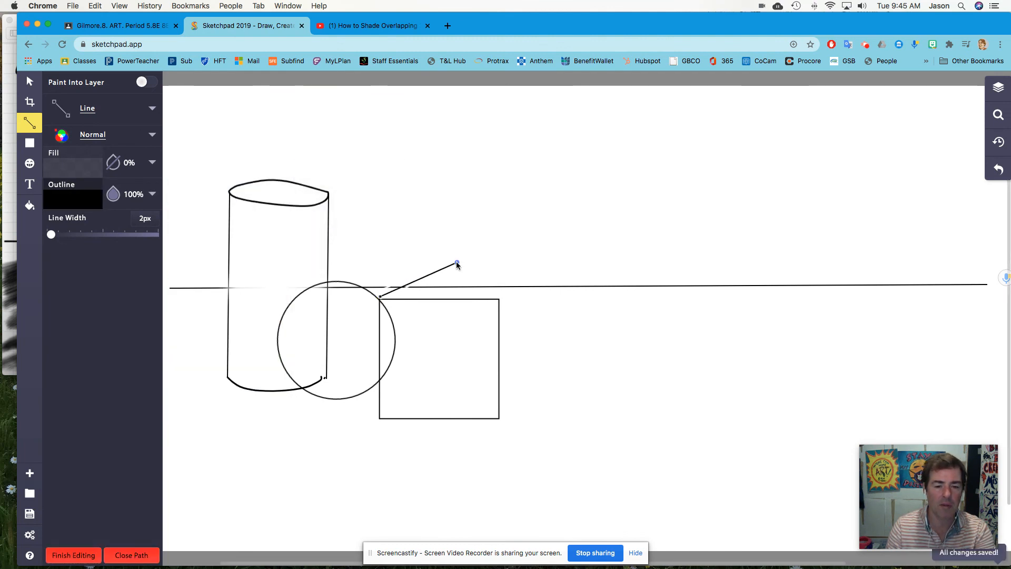
{"action": "left_click", "coordinate": [456, 261]}
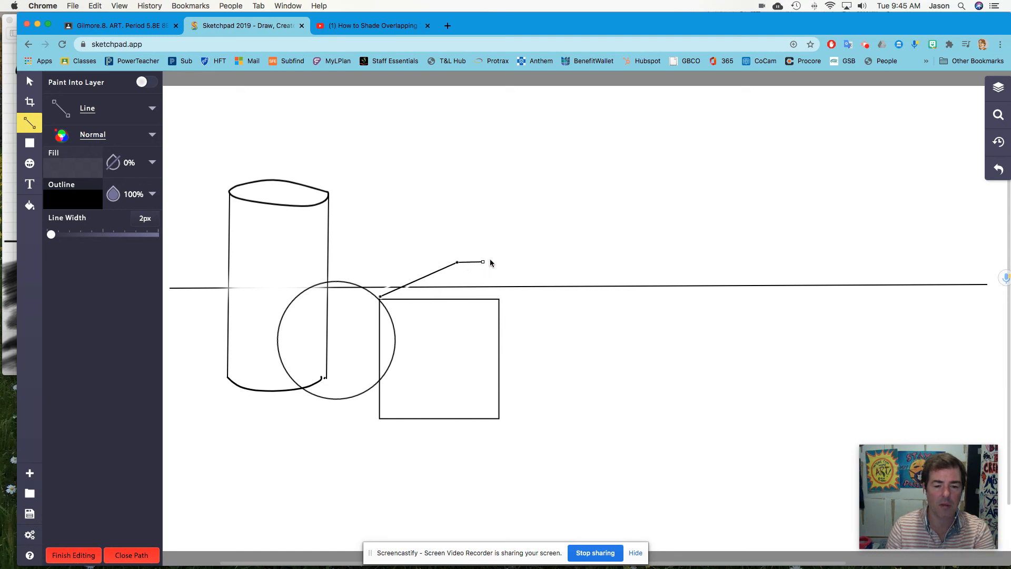